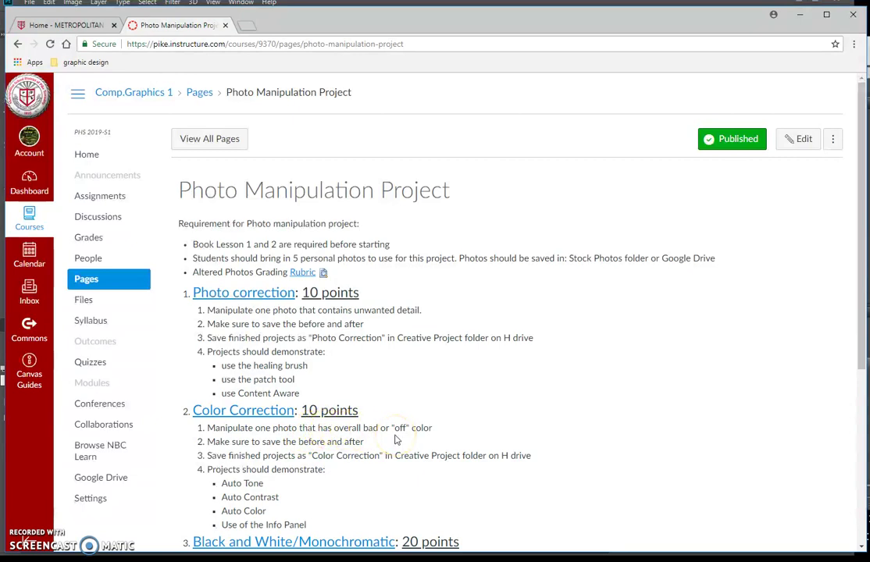
Switch from the browser's course page to Photoshop and browse for photos in Adobe Bridge.
scroll(395, 440, down, 2)
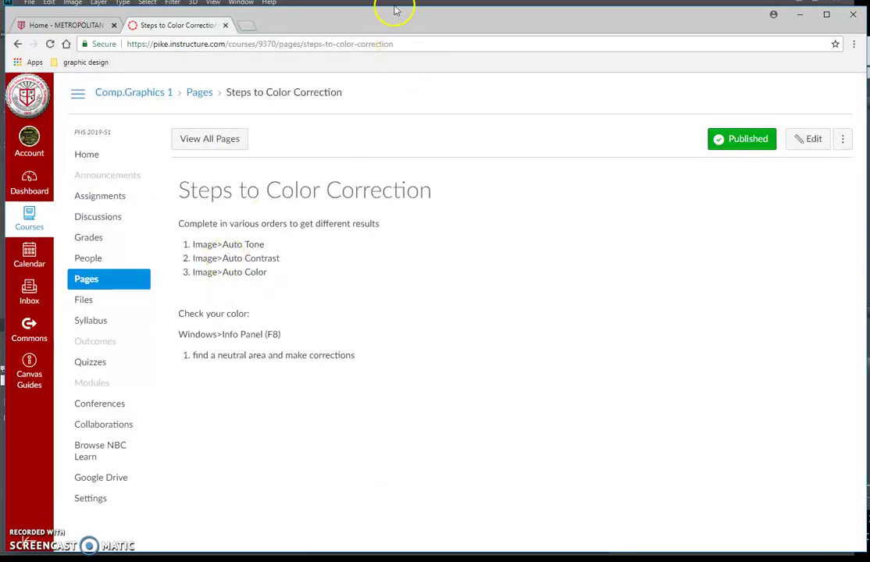
drag(398, 17, 0, 84)
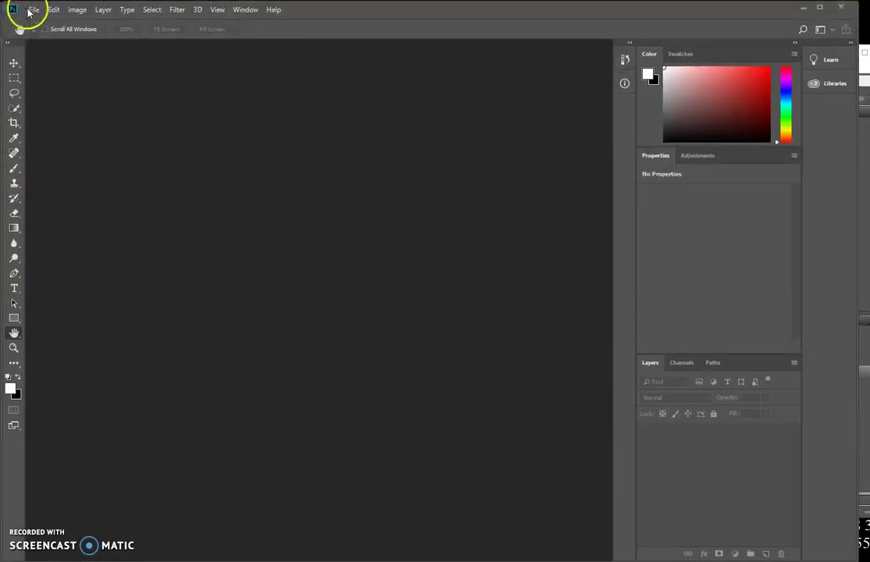
click(33, 10)
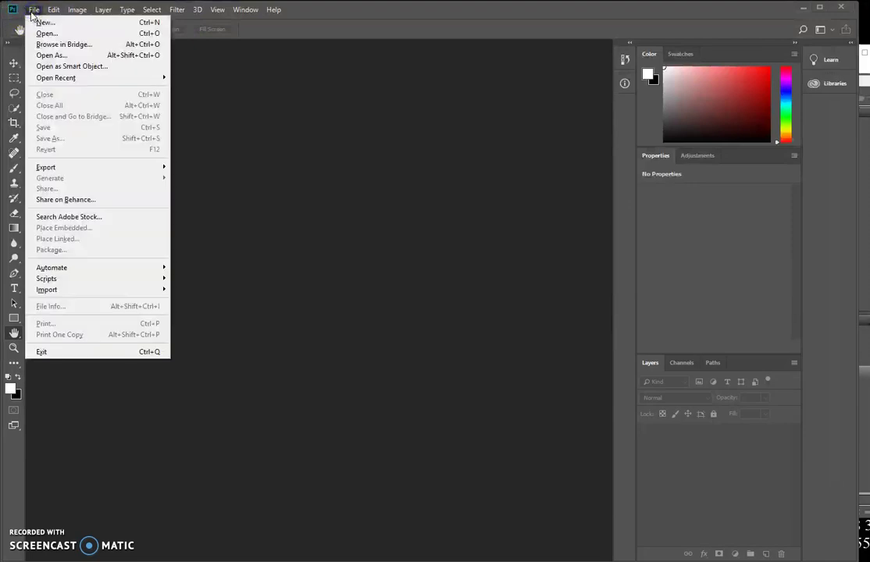
click(55, 43)
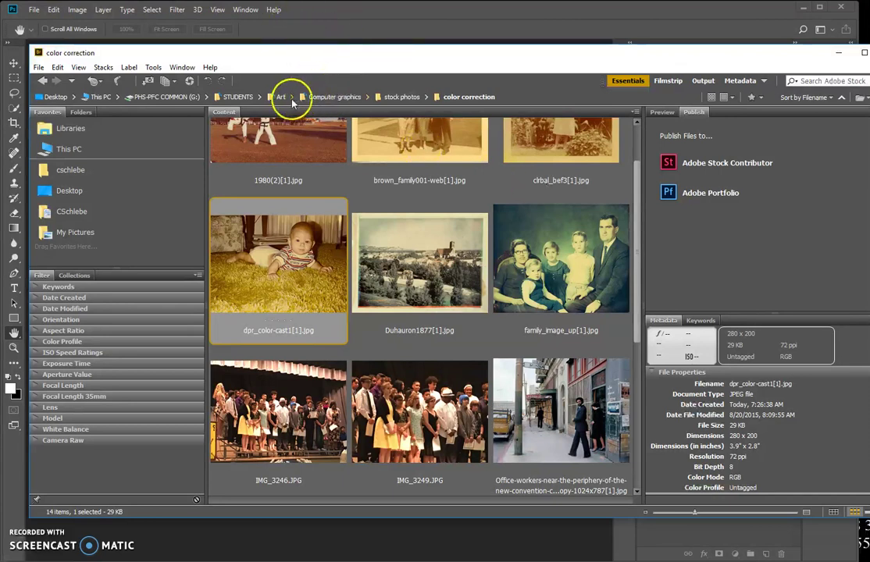
Navigate from This PC to the STUDENTS > Art > Computer graphics folder on the PHS-PFC COMMON (G:) drive.
click(231, 97)
click(171, 98)
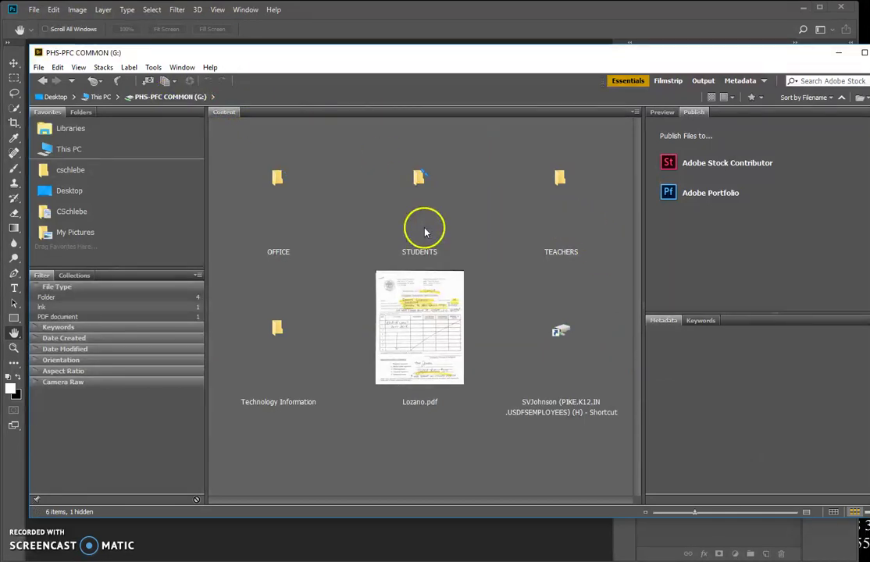
click(54, 148)
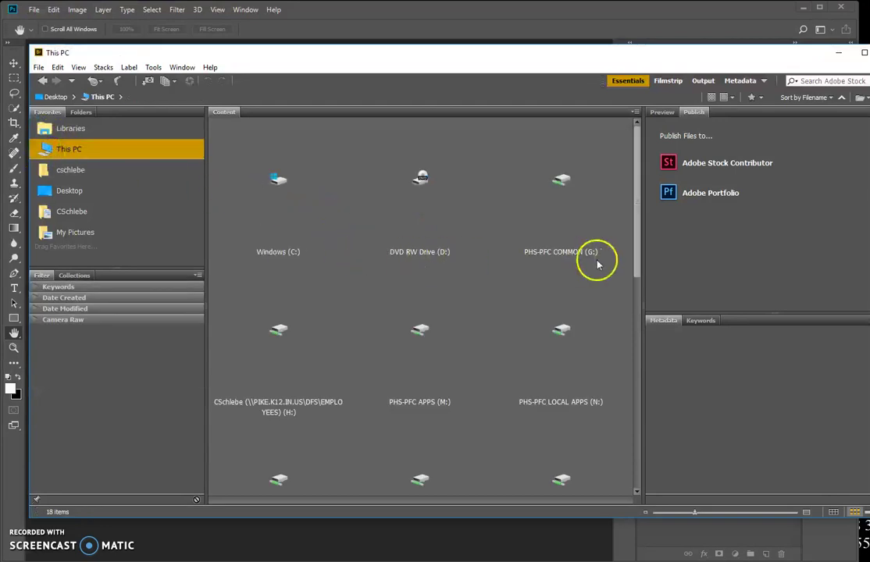
double_click(554, 254)
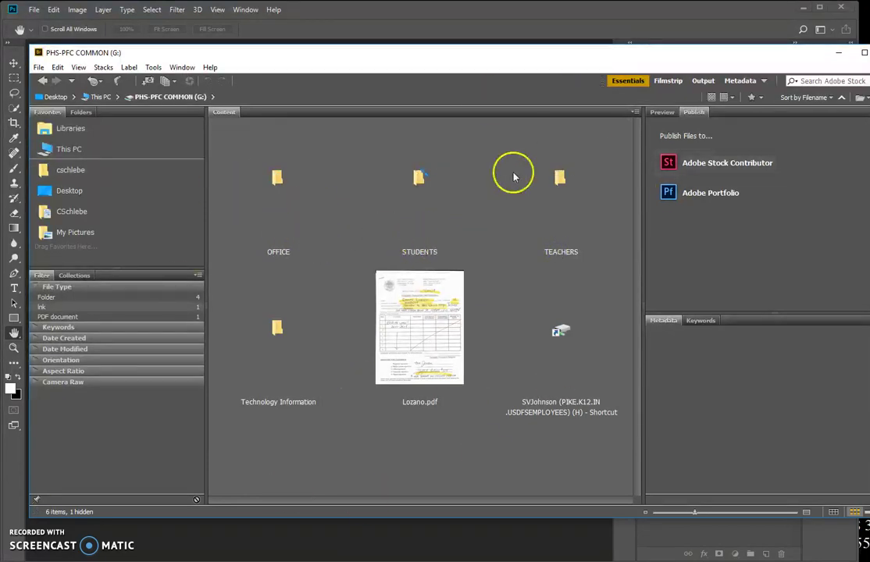
click(416, 246)
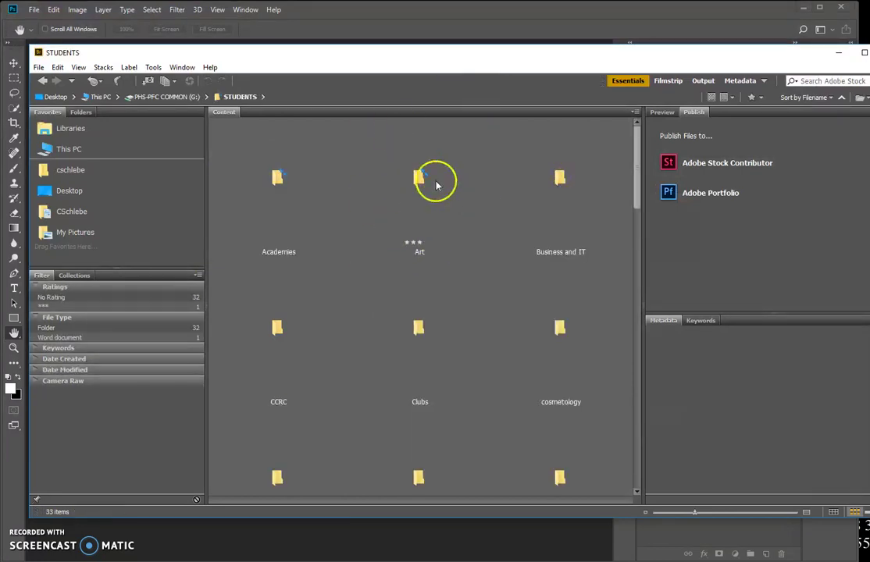
double_click(409, 186)
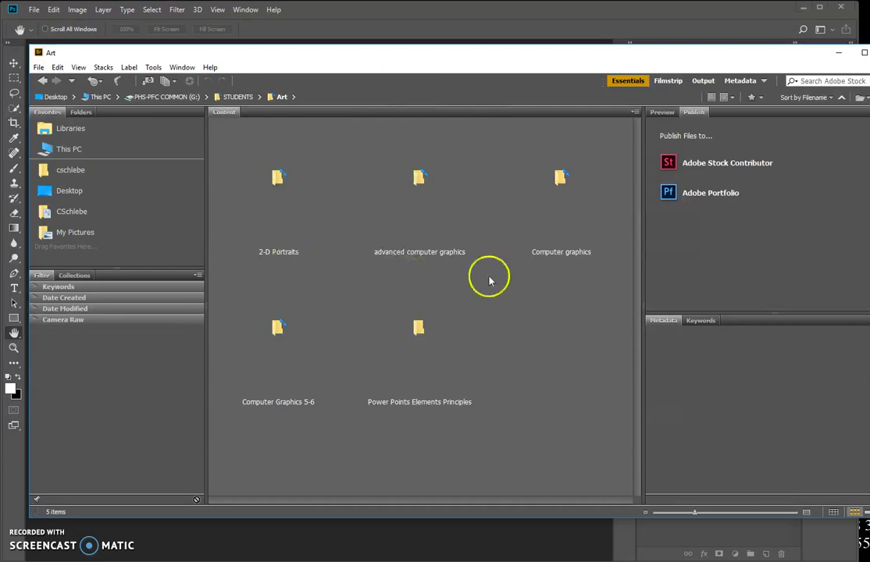
double_click(579, 248)
click(553, 307)
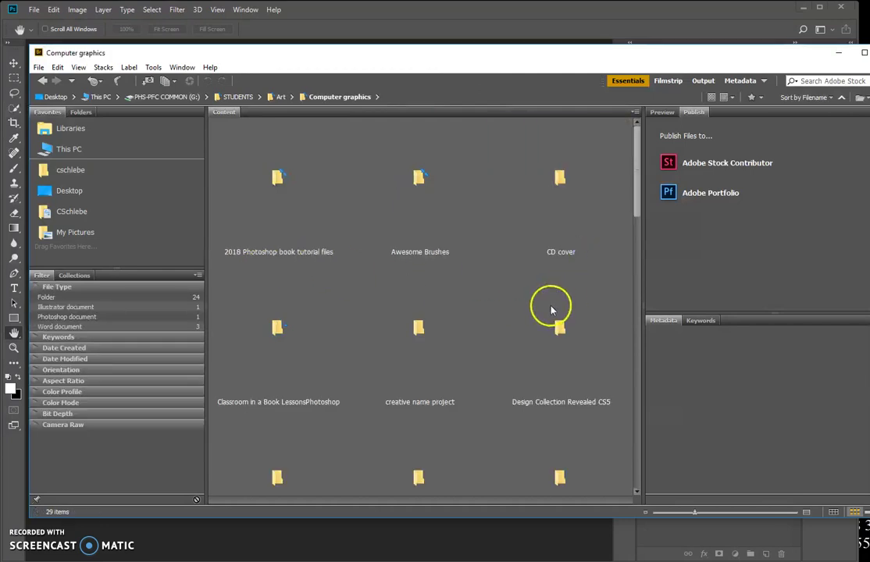
Open the color correction folder inside the stock photos folder.
scroll(550, 310, down, 6)
scroll(550, 310, down, 5)
click(535, 294)
double_click(275, 185)
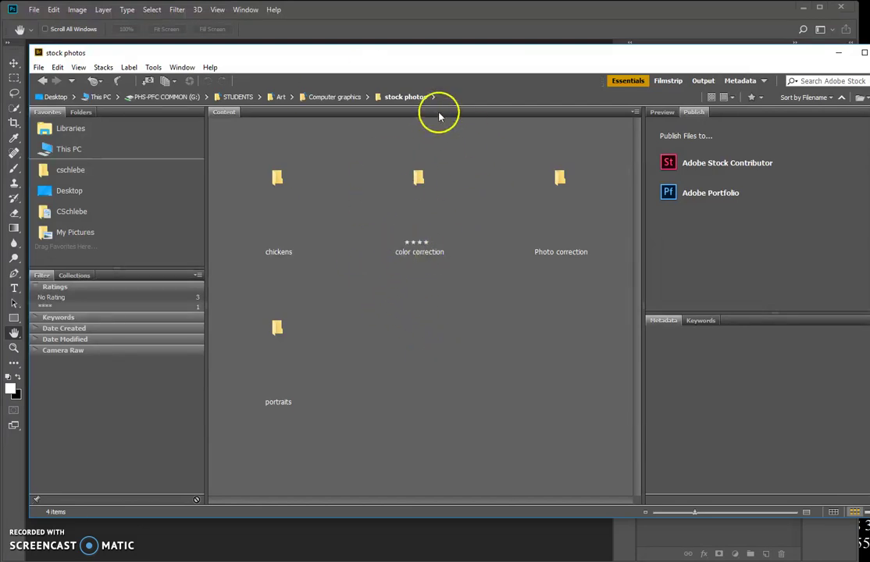
double_click(415, 178)
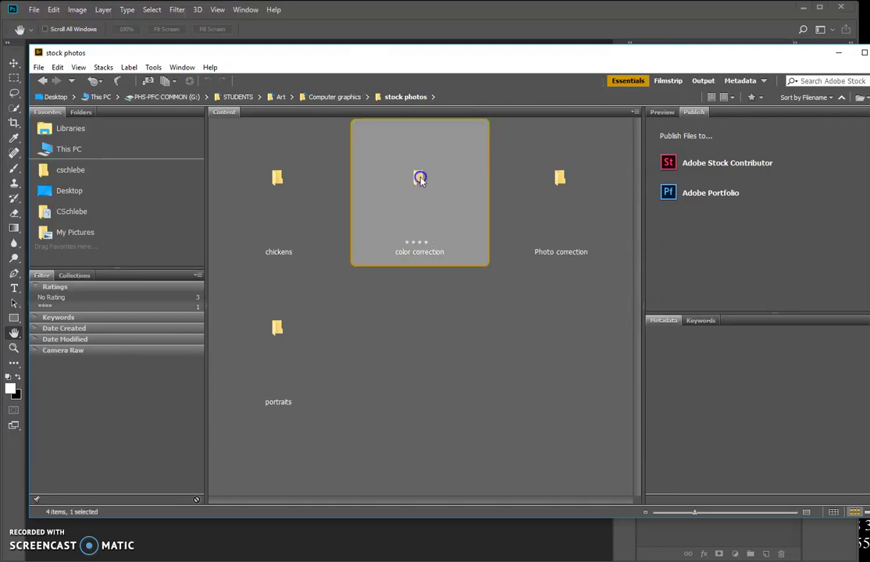
Look through the color correction photos and open IMG_3249.JPG in Photoshop.
scroll(400, 323, down, 5)
scroll(394, 320, up, 5)
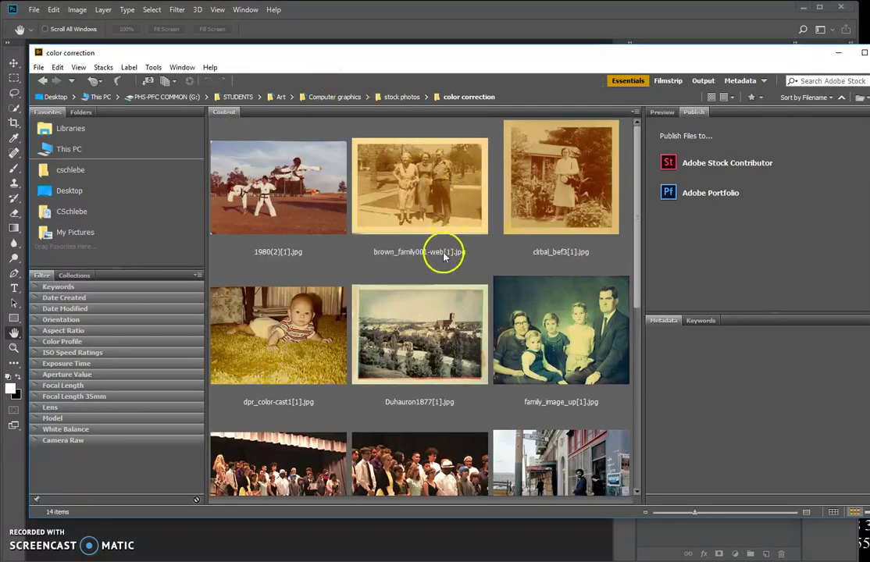
scroll(442, 257, down, 5)
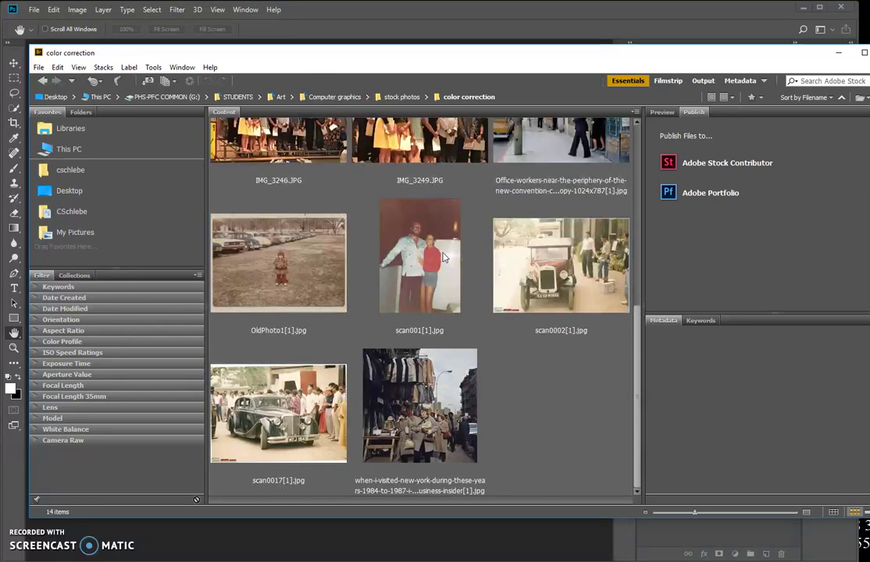
scroll(437, 265, up, 5)
click(431, 275)
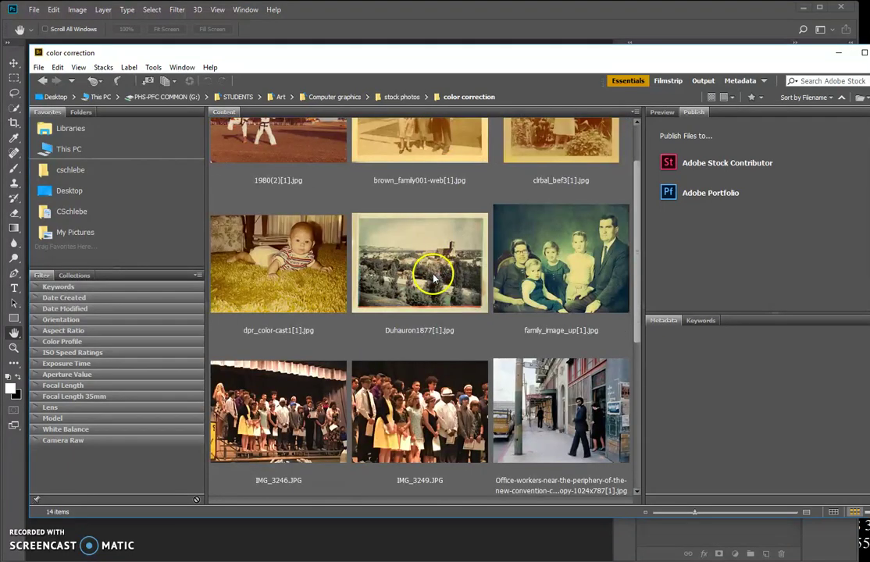
scroll(434, 278, down, 2)
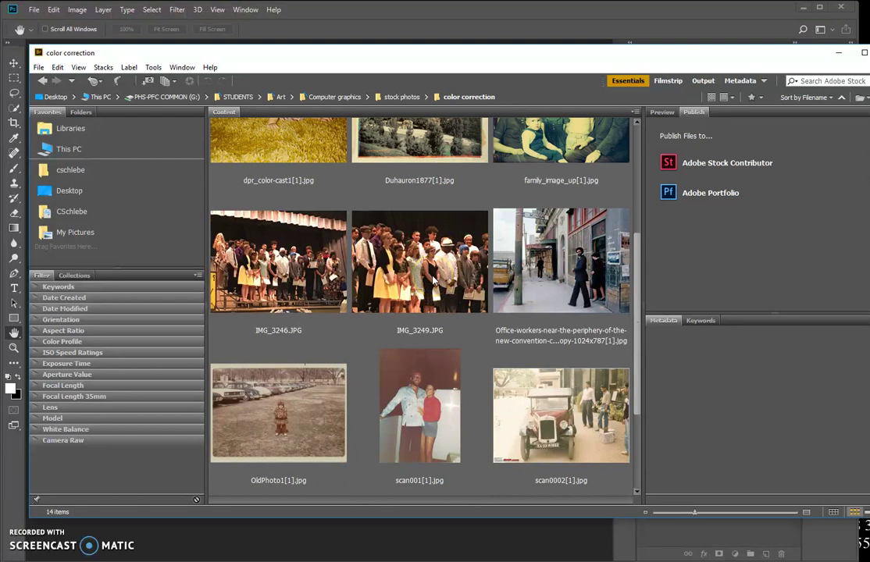
double_click(384, 253)
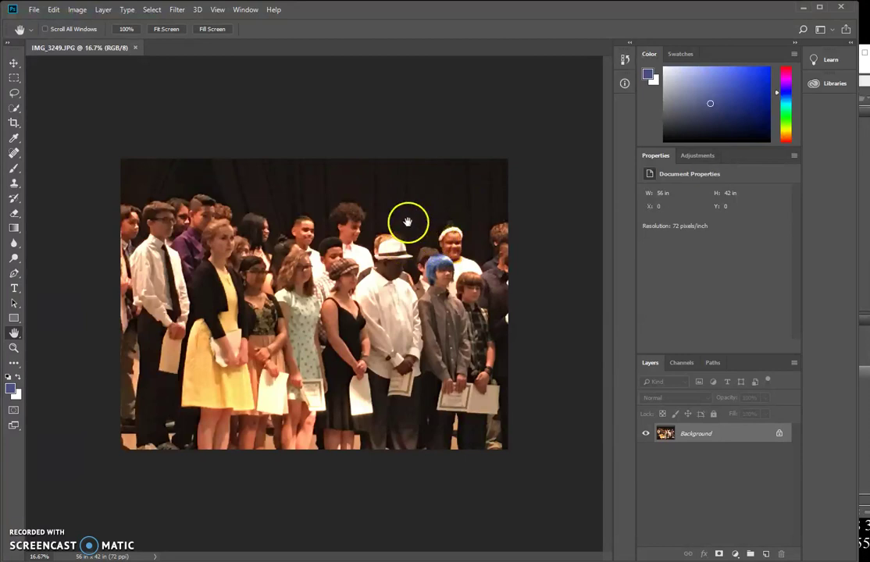
Start saving the photo under a new name, choosing the Creative Projects > Altered Photos folder on the H: drive.
click(34, 9)
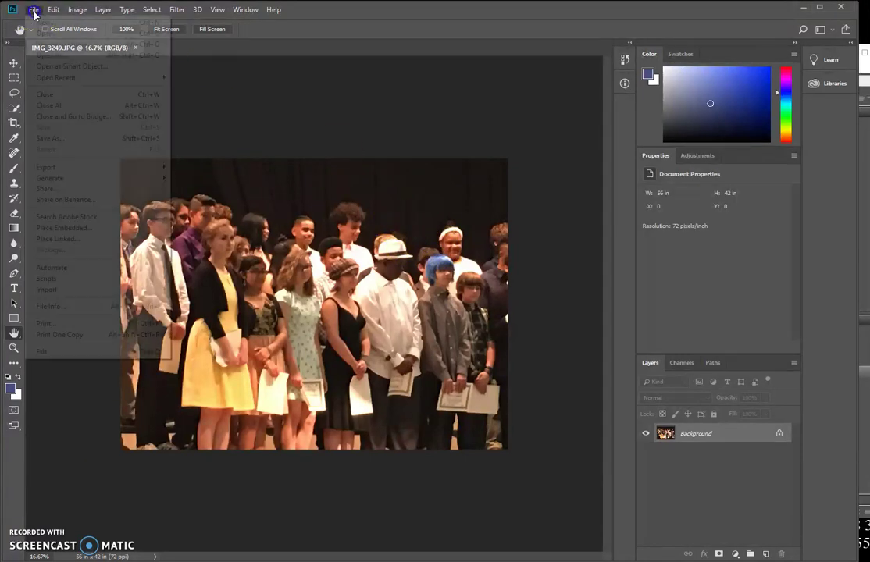
click(72, 139)
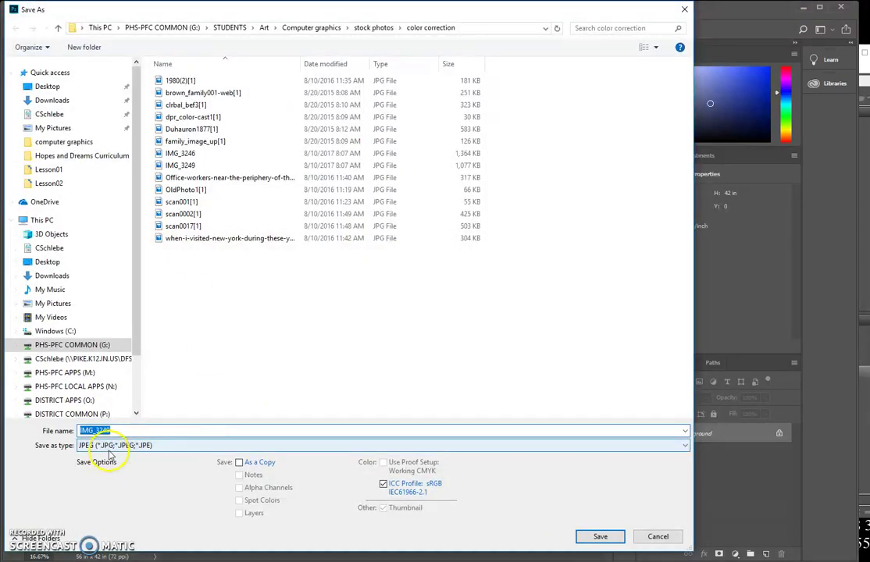
click(59, 221)
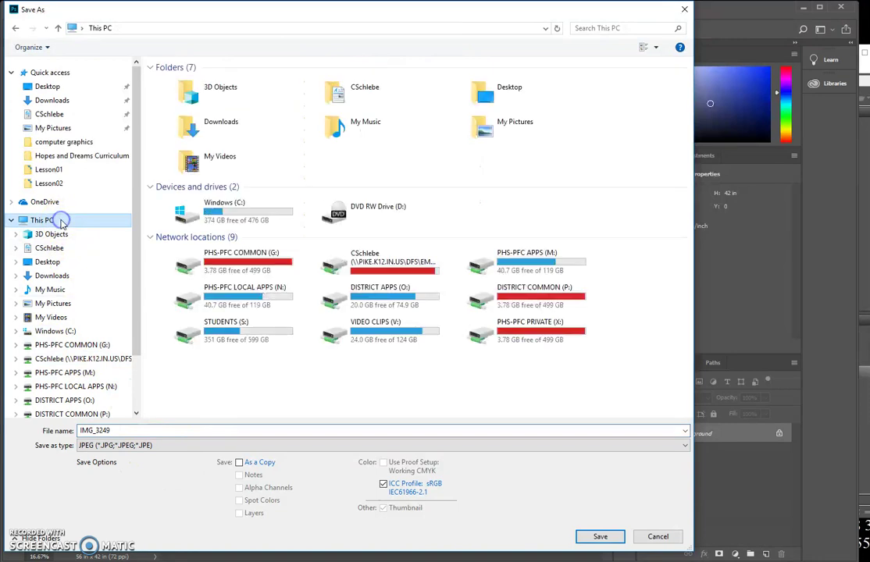
double_click(414, 258)
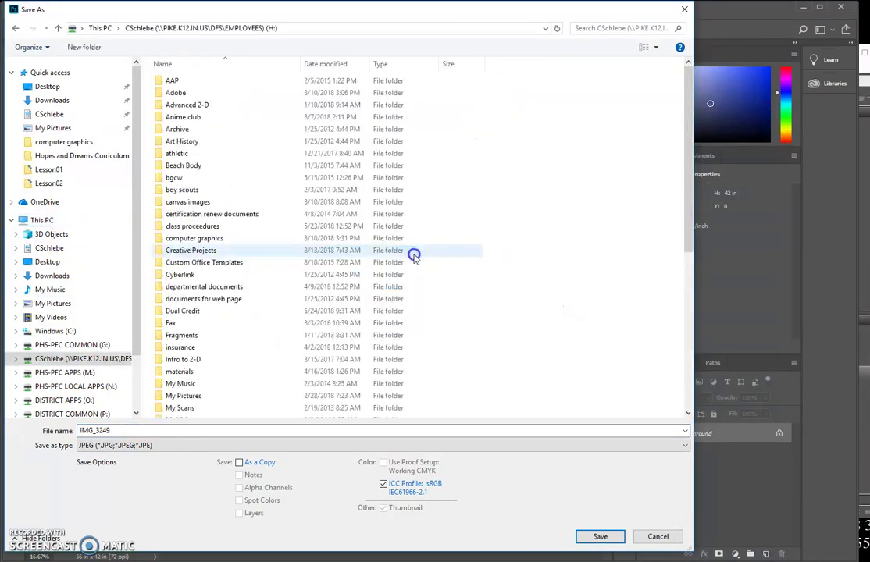
click(278, 251)
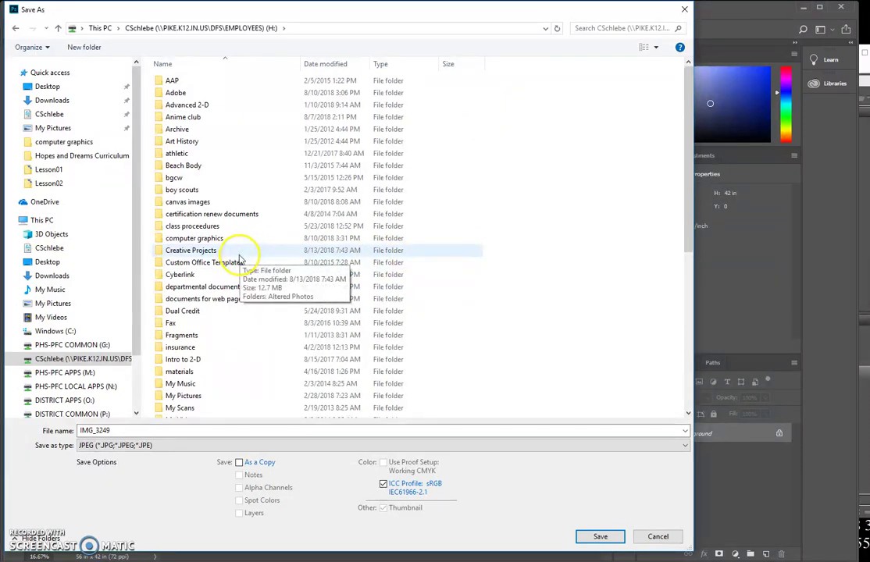
double_click(172, 254)
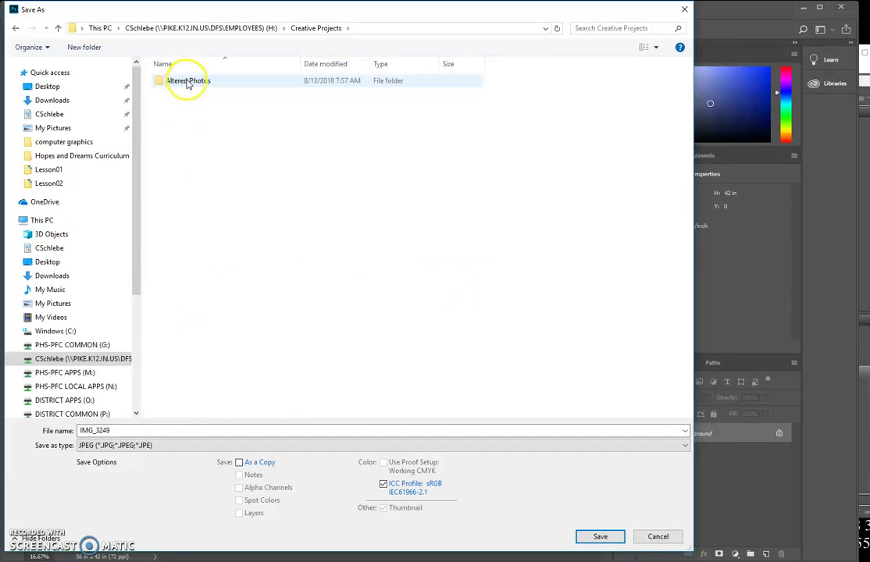
double_click(187, 81)
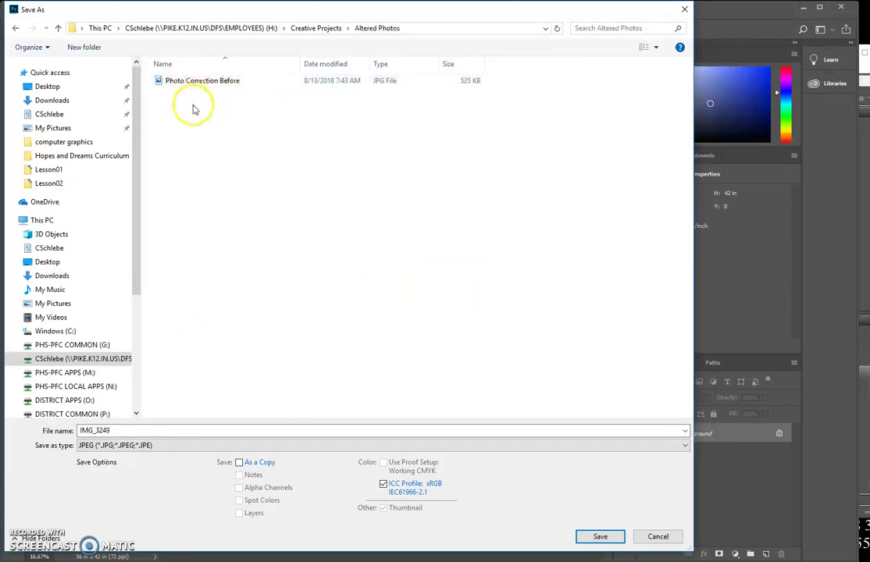
right_click(198, 109)
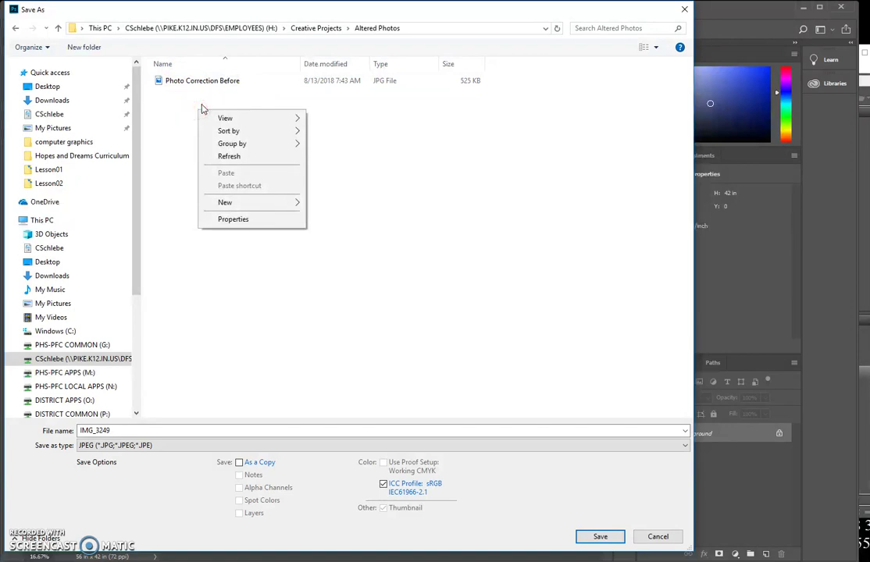
Name the file ColorCorrection before and save it as a JPEG at High quality 8, Baseline ("Standard").
double_click(114, 431)
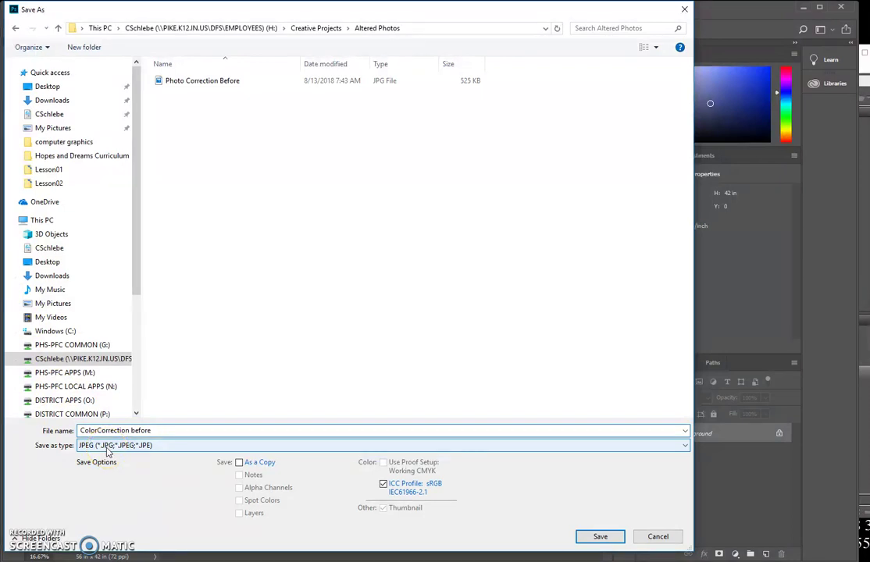
click(600, 538)
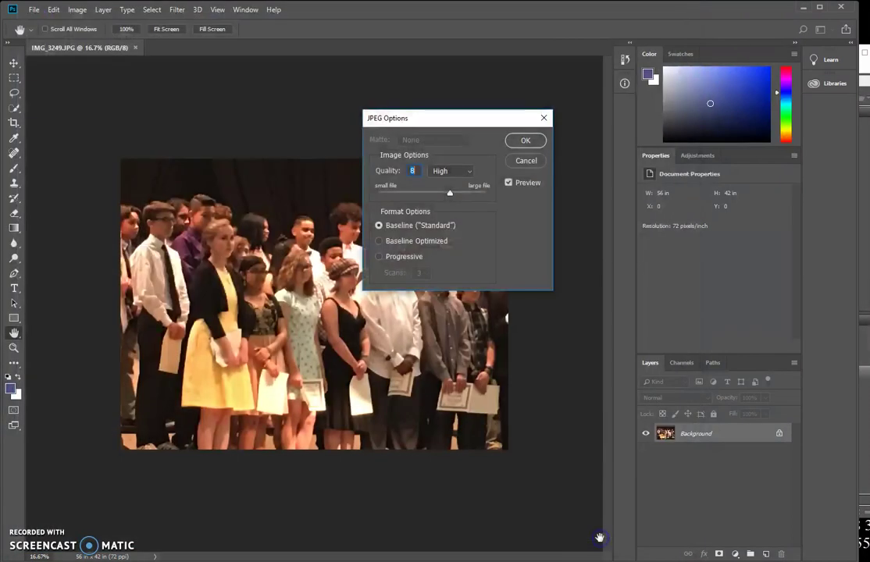
click(526, 141)
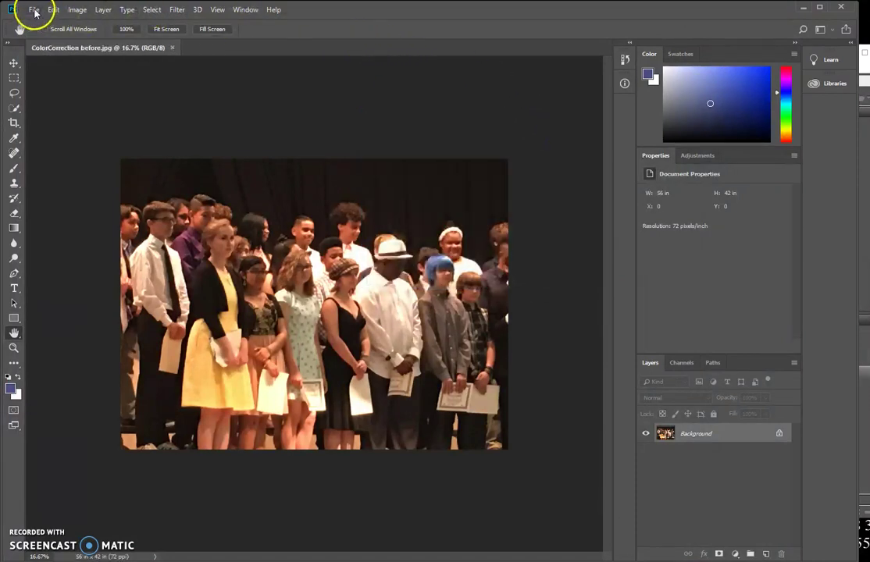
Save the photo again in the Altered Photos folder as ColorCorrection after in Photoshop (PSD) format.
click(34, 9)
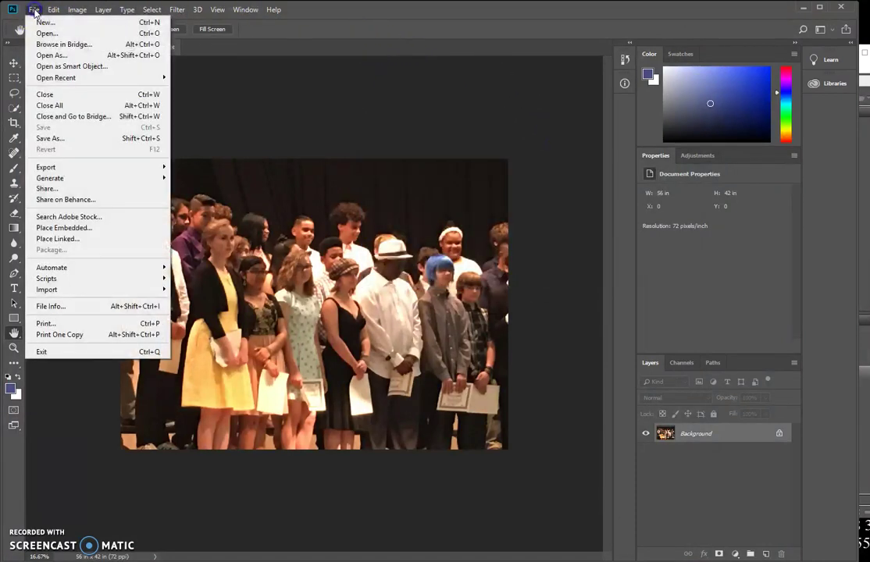
click(92, 140)
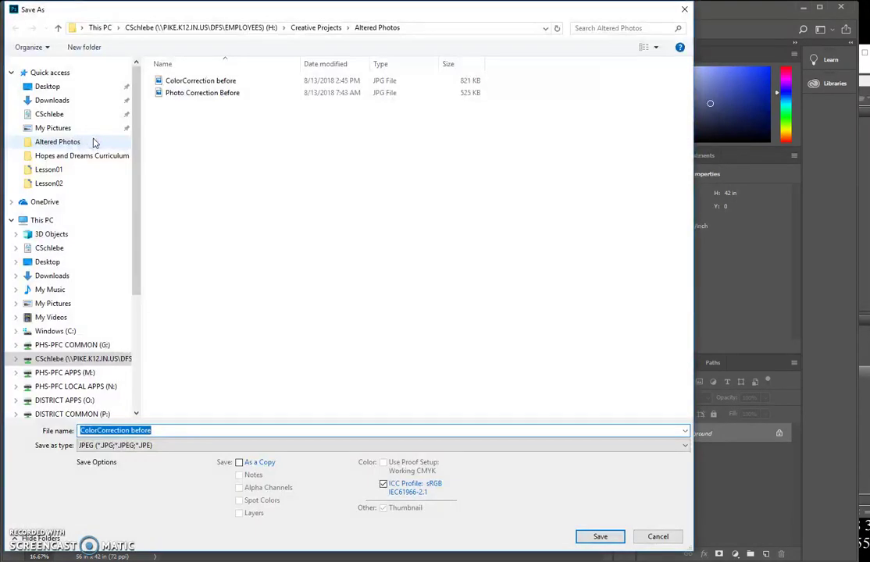
click(136, 430)
drag(133, 430, 183, 428)
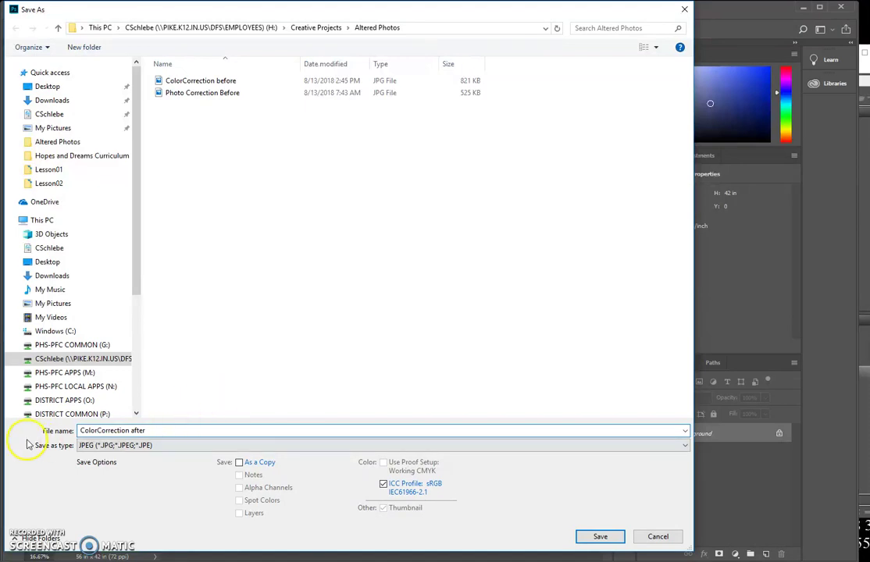
click(335, 446)
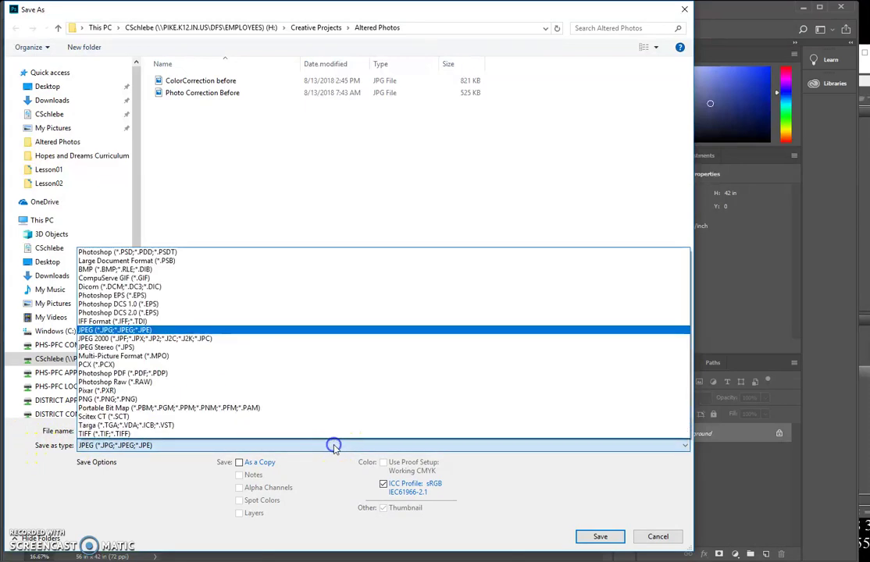
click(259, 252)
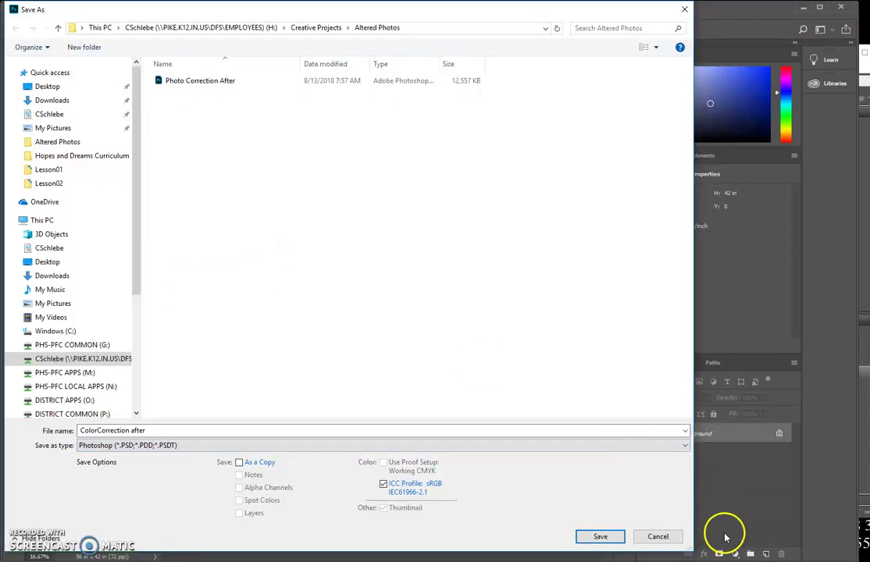
click(601, 536)
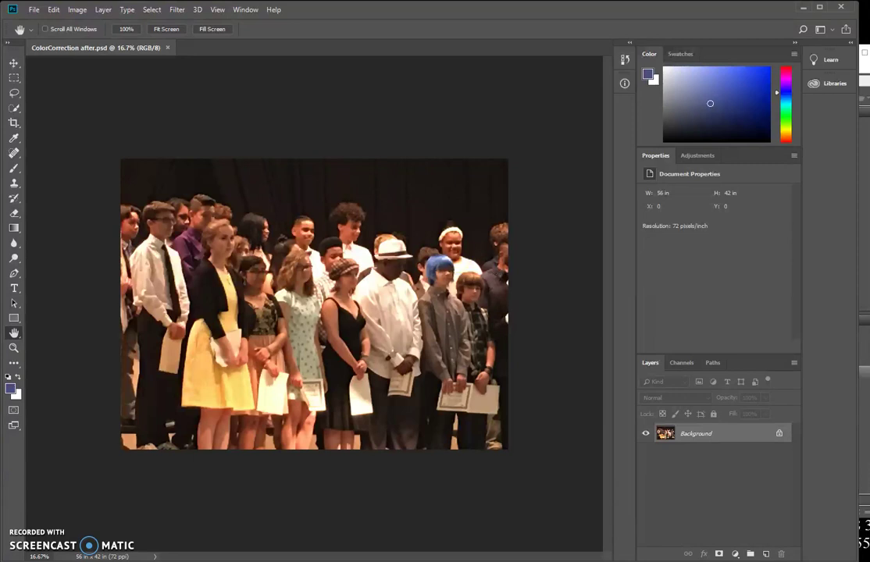
Bring the browser's Steps to Color Correction page back into view to review the correction instructions.
drag(0, 109, 550, 26)
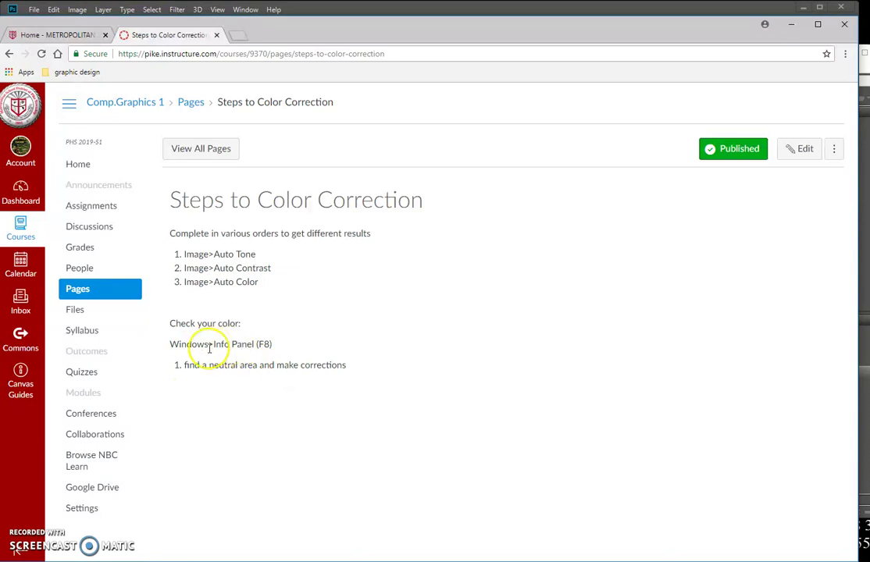
Switch back to Photoshop and show the Info panel to read color values in the photo's neutral areas.
click(521, 10)
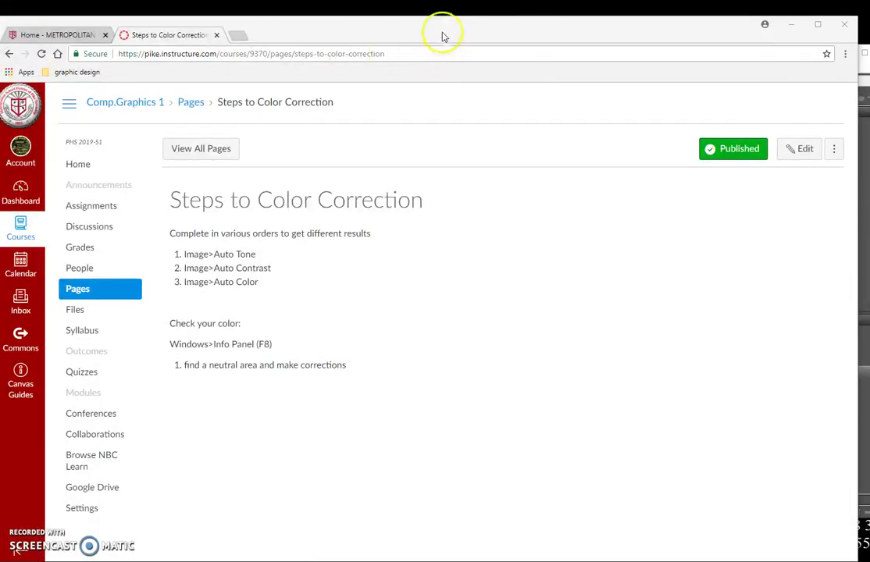
drag(1, 86, 688, 21)
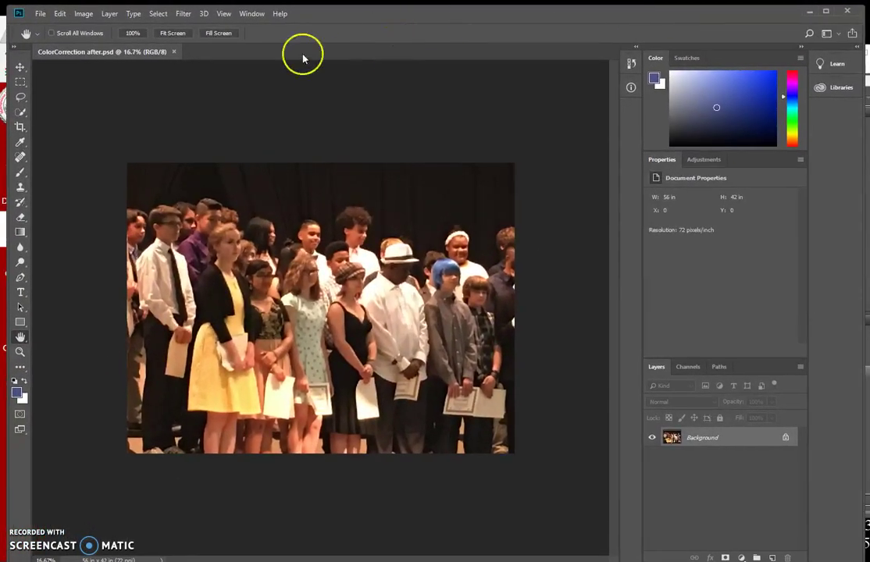
click(250, 13)
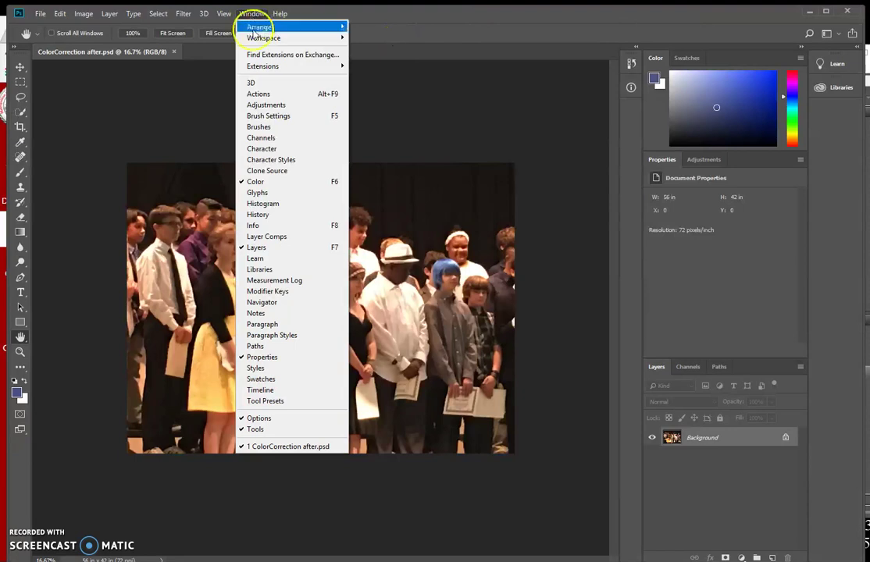
click(297, 225)
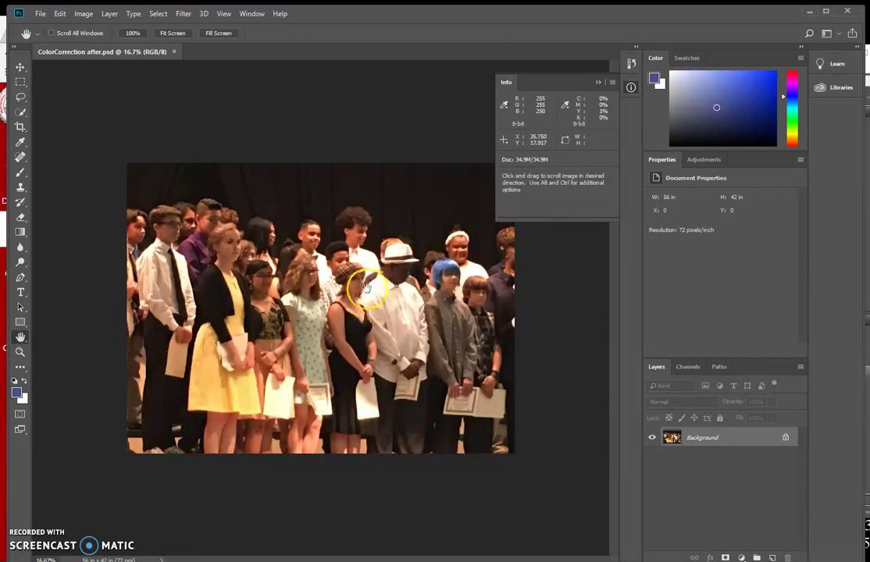
click(20, 352)
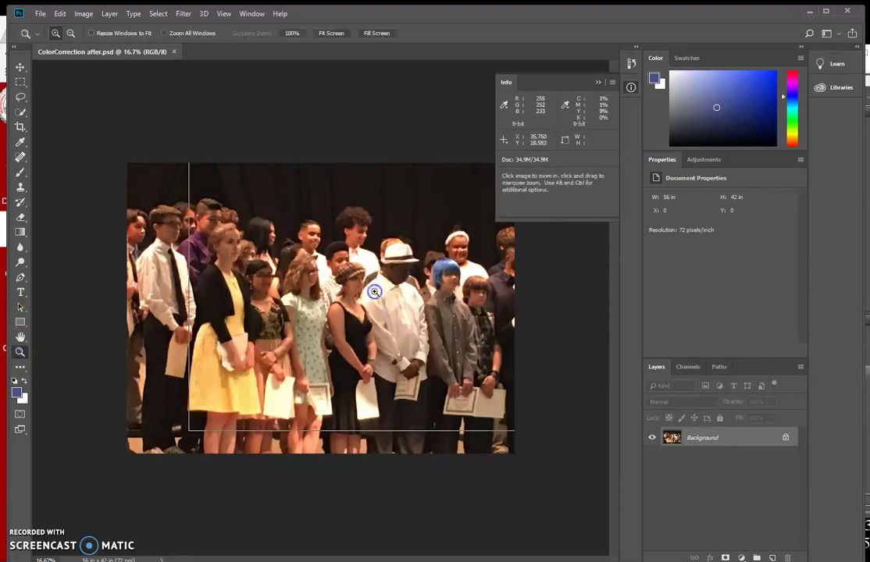
click(374, 288)
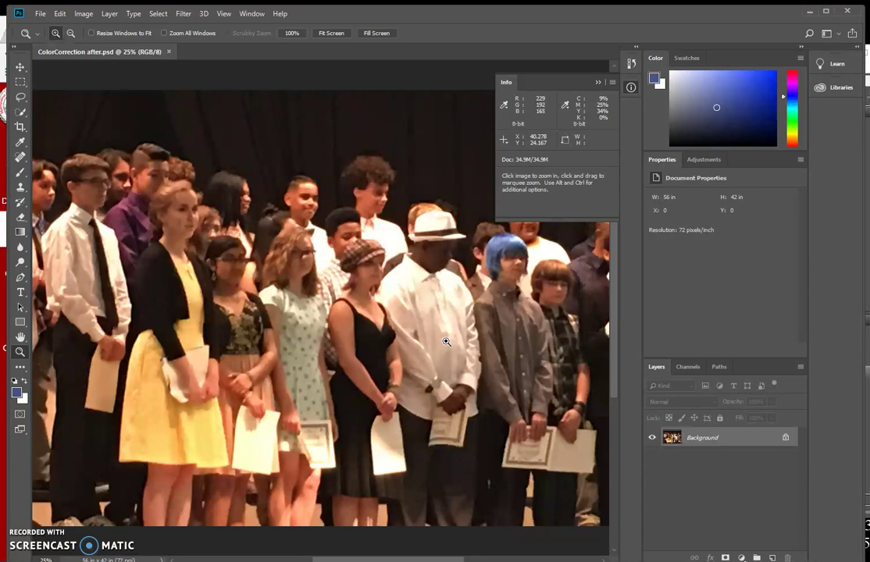
Apply Auto Color, Auto Contrast and Auto Tone to the photo, in that order.
click(85, 14)
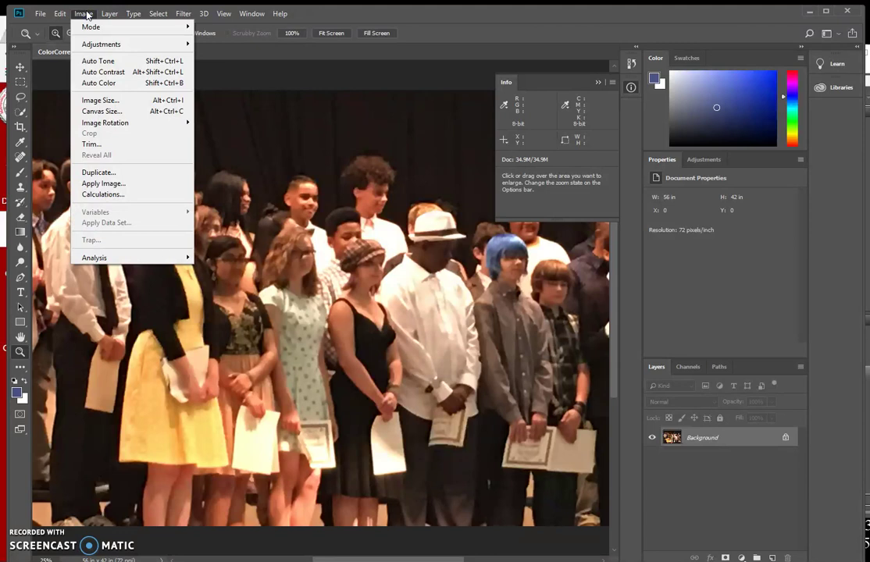
click(107, 83)
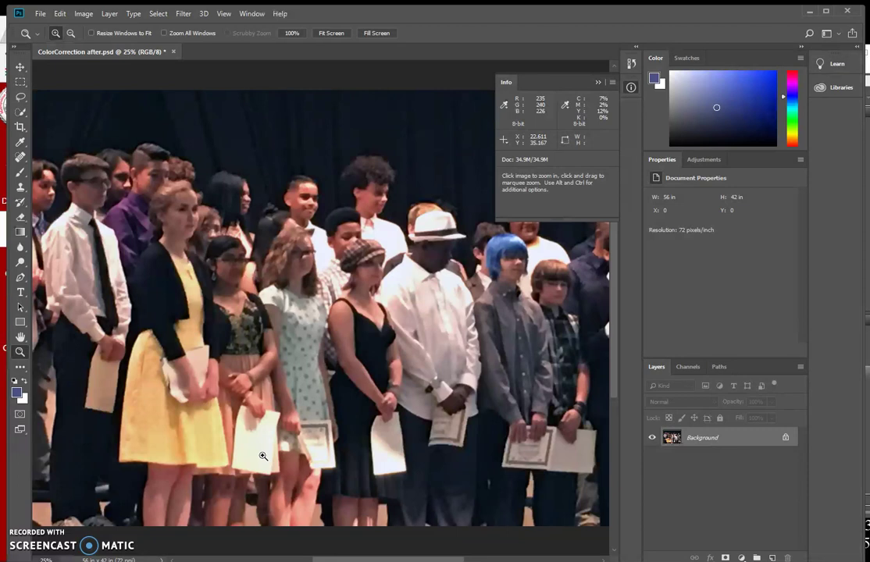
click(78, 14)
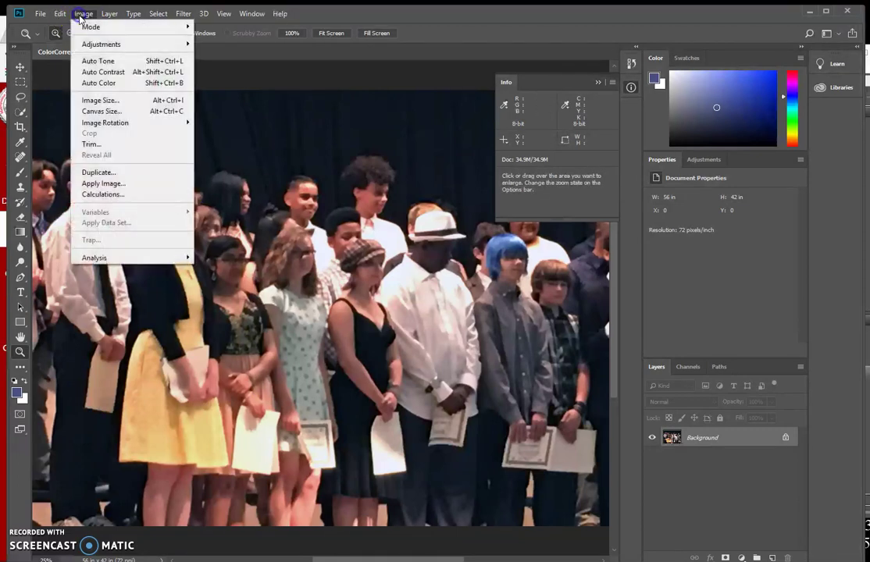
click(109, 83)
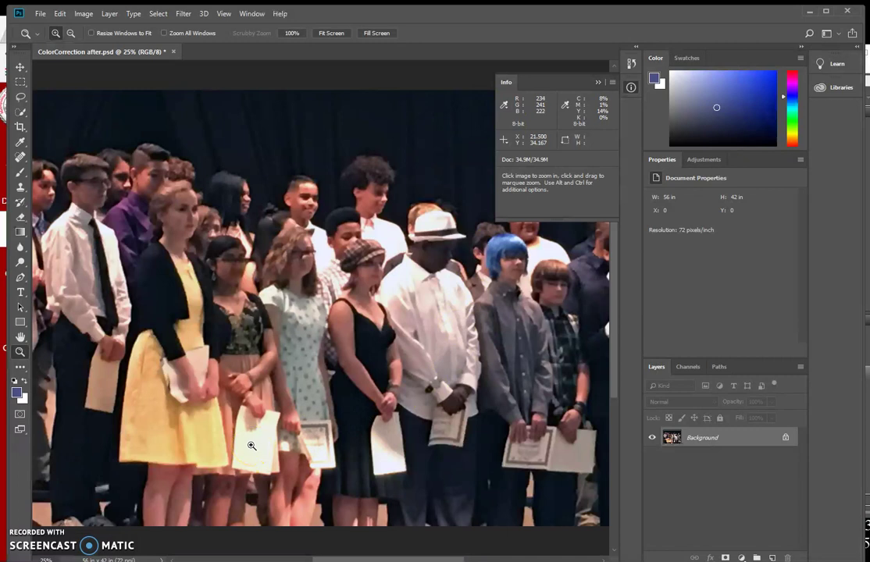
click(85, 14)
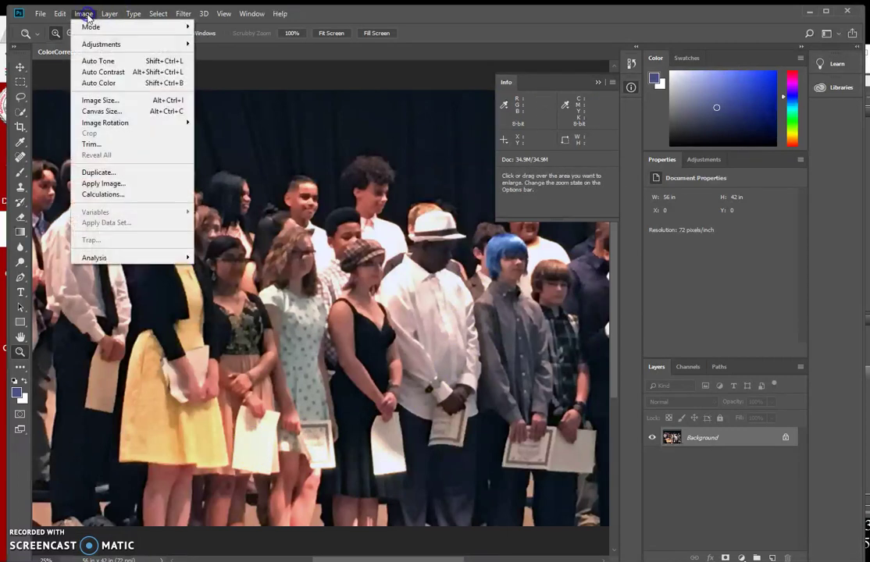
click(85, 61)
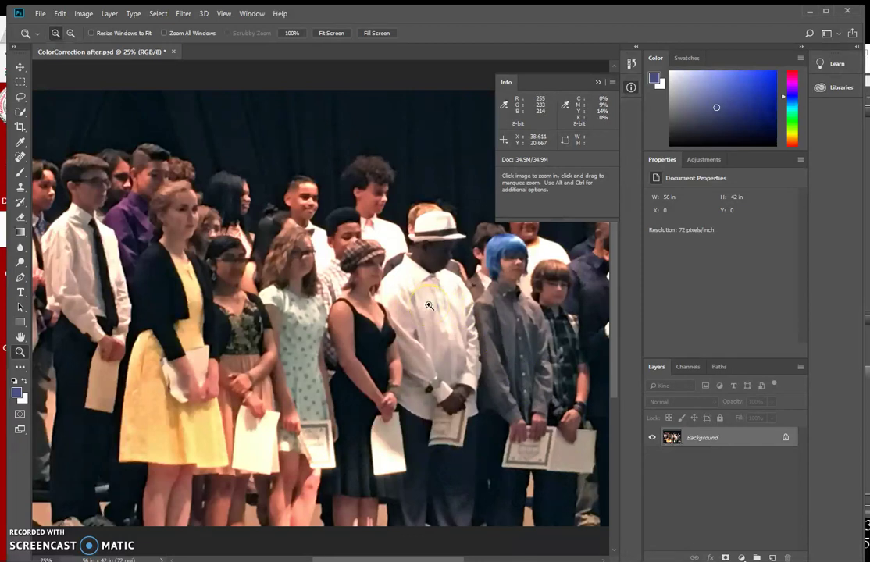
Step back through the Auto Tone and Auto Contrast corrections, returning to the Auto Color state.
click(60, 14)
click(62, 14)
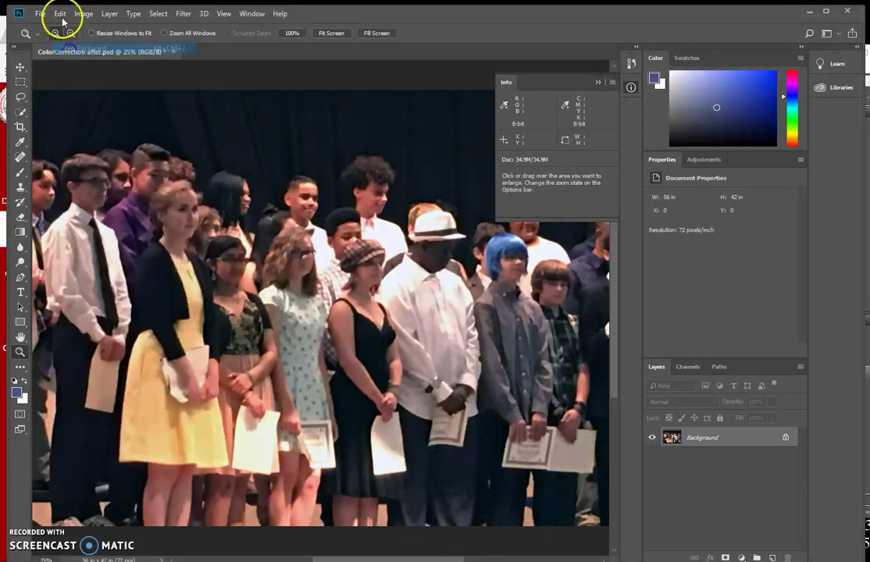
click(60, 14)
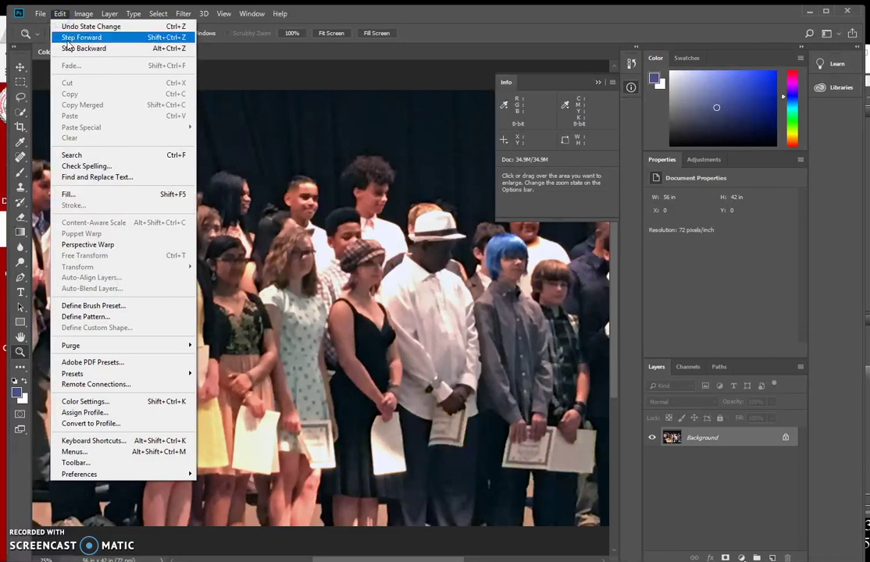
click(69, 48)
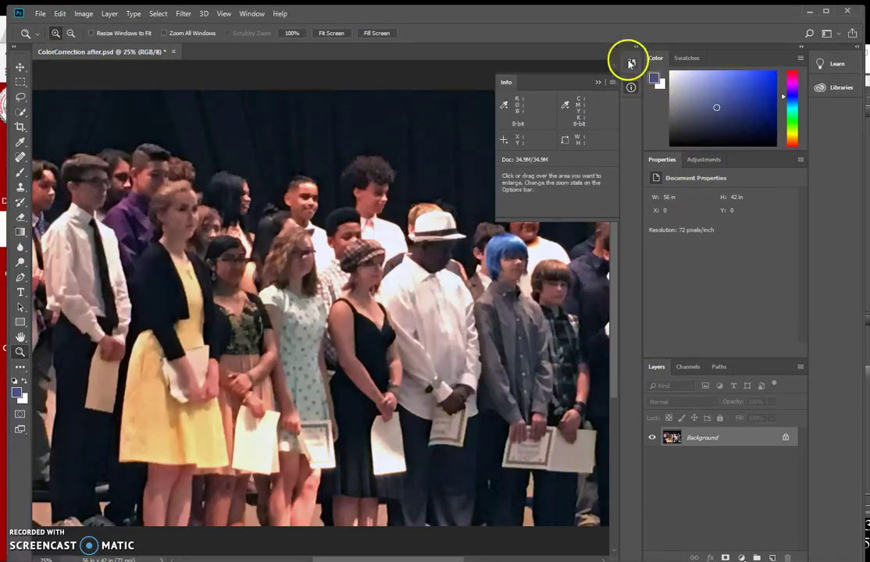
Open the History panel, float it over the Properties area and enlarge it to list every history state.
click(631, 62)
drag(509, 61, 755, 203)
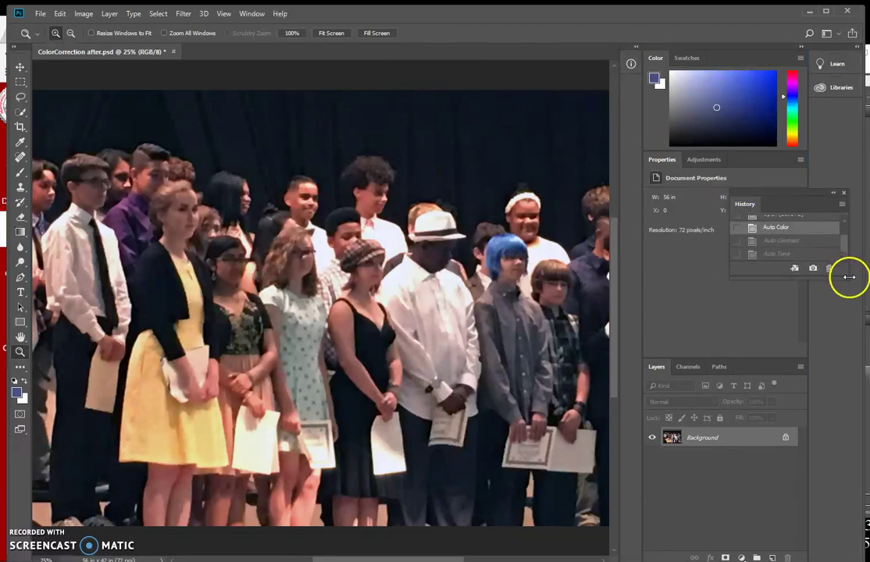
drag(847, 274, 831, 456)
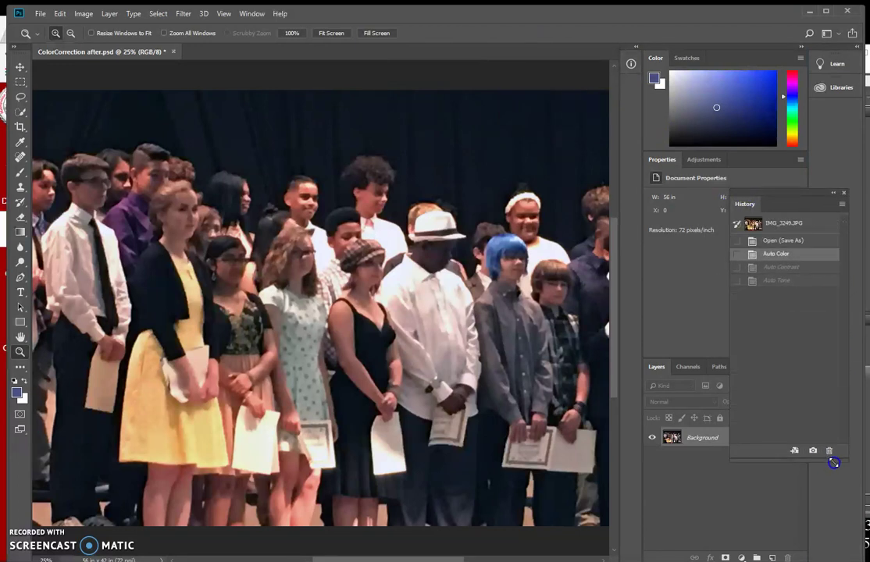
Compare the original Open (Save As) history state with the fully corrected Auto Tone state.
click(785, 240)
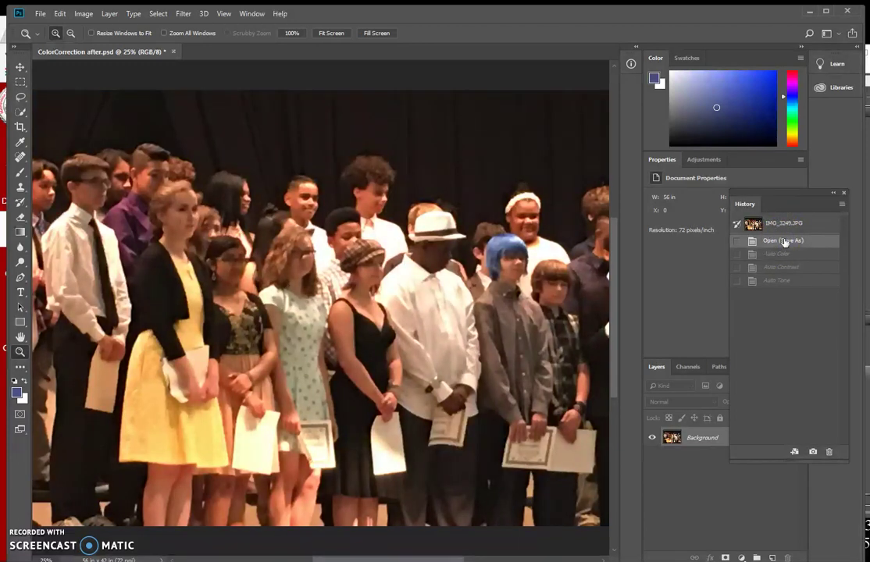
click(786, 281)
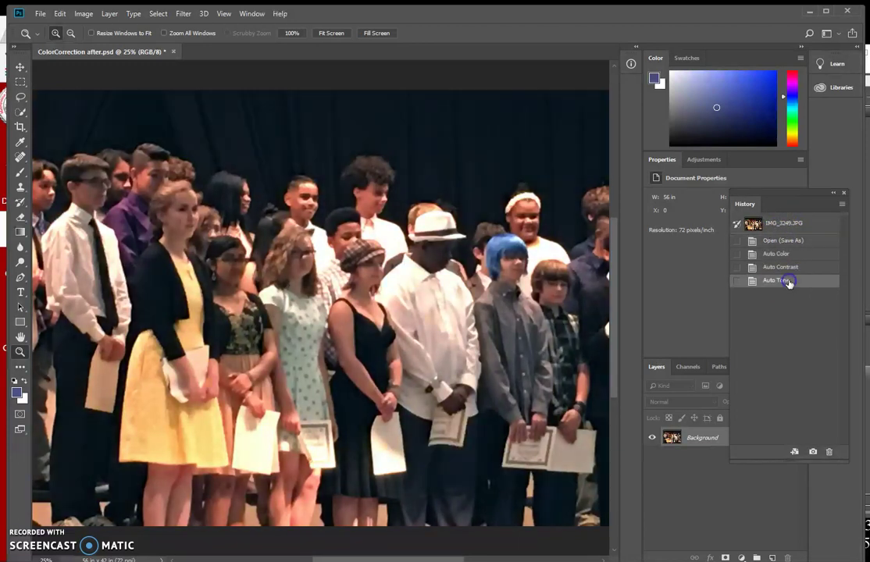
click(791, 241)
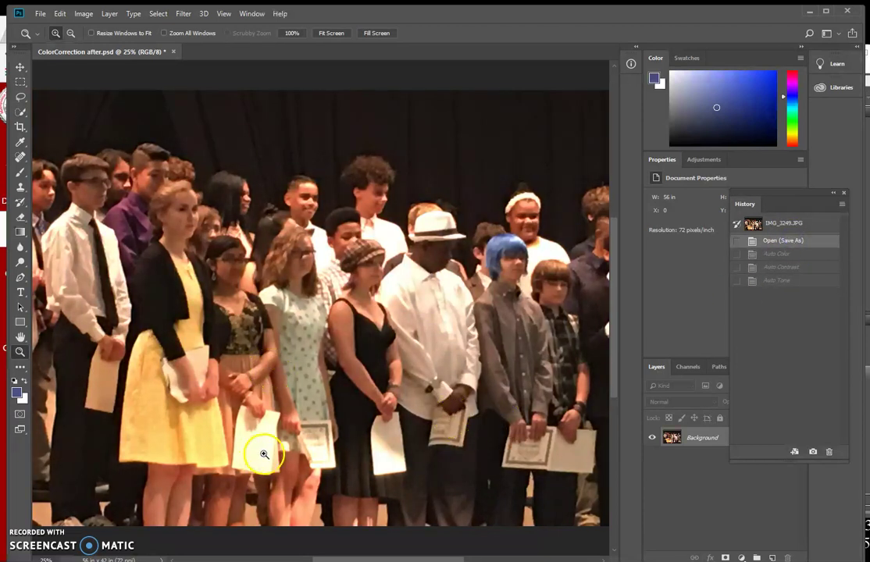
Show the Info panel again and float it over the upper part of the photo.
click(250, 14)
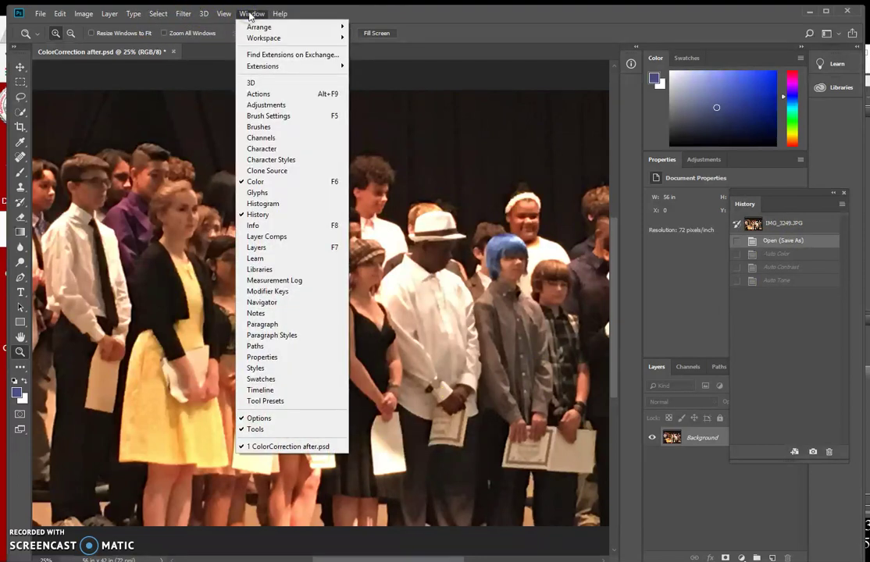
click(291, 225)
drag(522, 59, 483, 48)
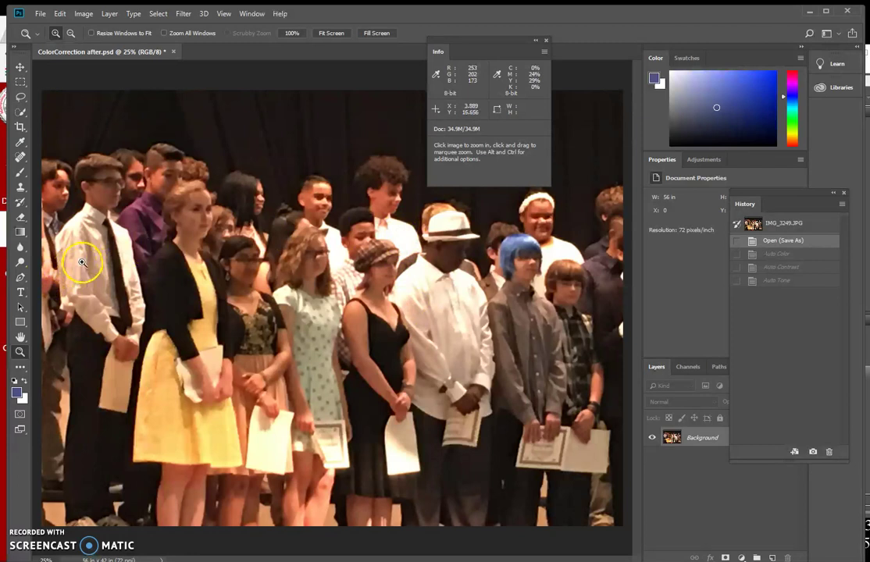
Check color values in the Auto Tone history state, then go back to the Open (Save As) state.
click(763, 280)
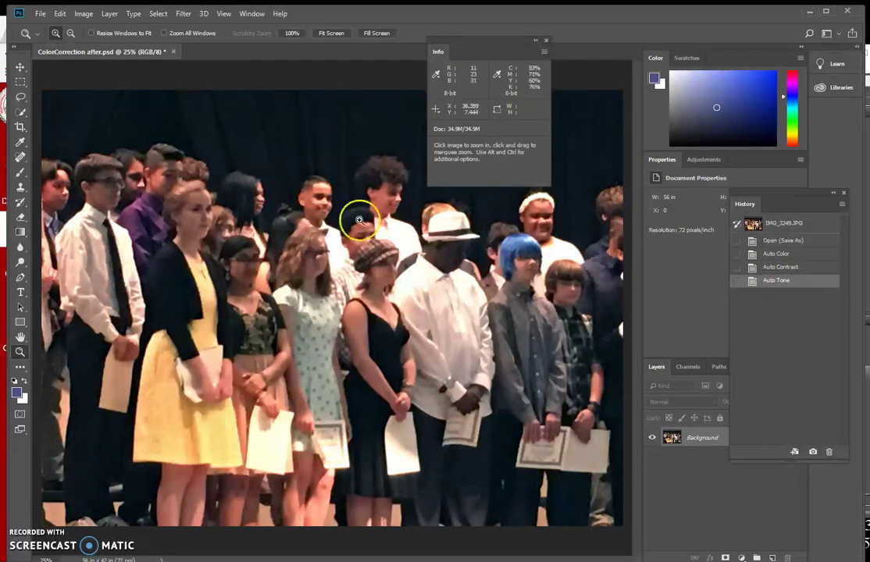
click(282, 450)
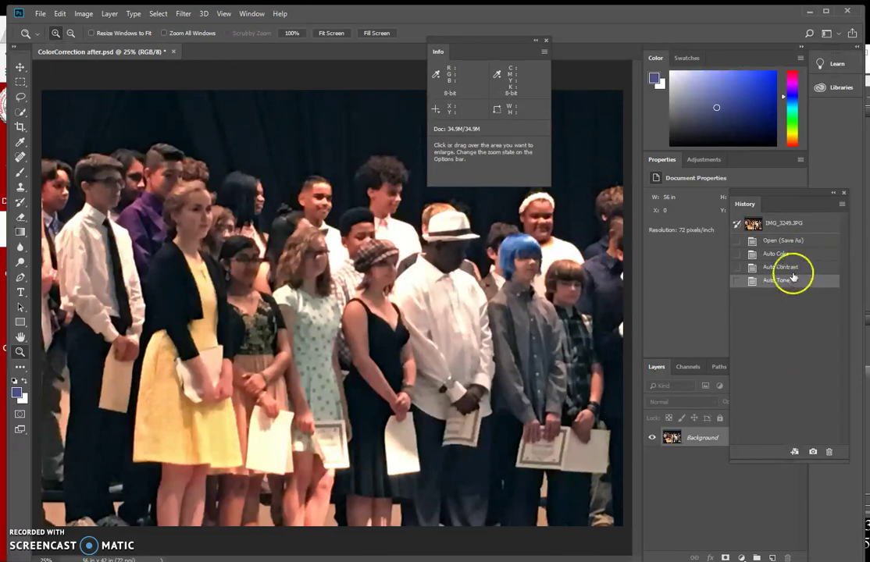
click(787, 241)
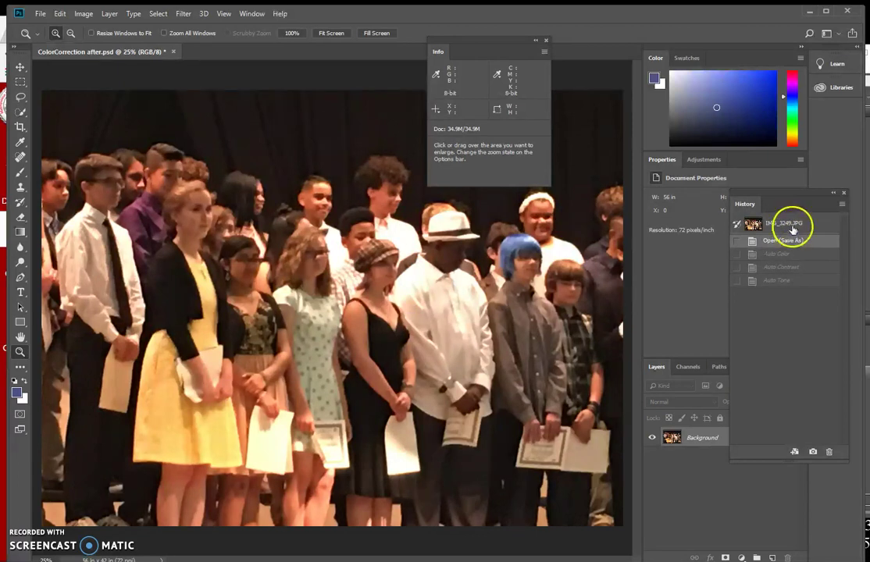
Apply Auto Tone, Auto Color and Auto Contrast to the original photo, in that order, and examine the colors.
click(82, 14)
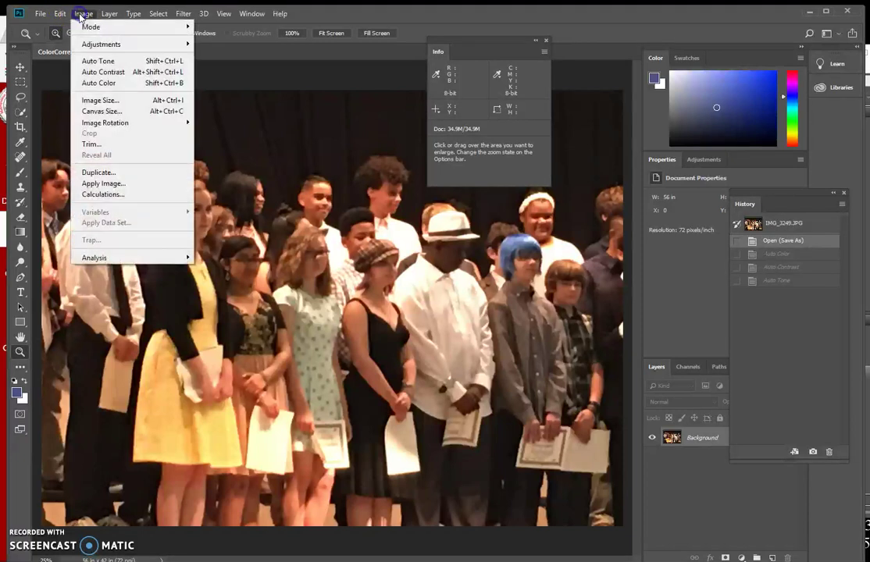
click(94, 60)
click(81, 13)
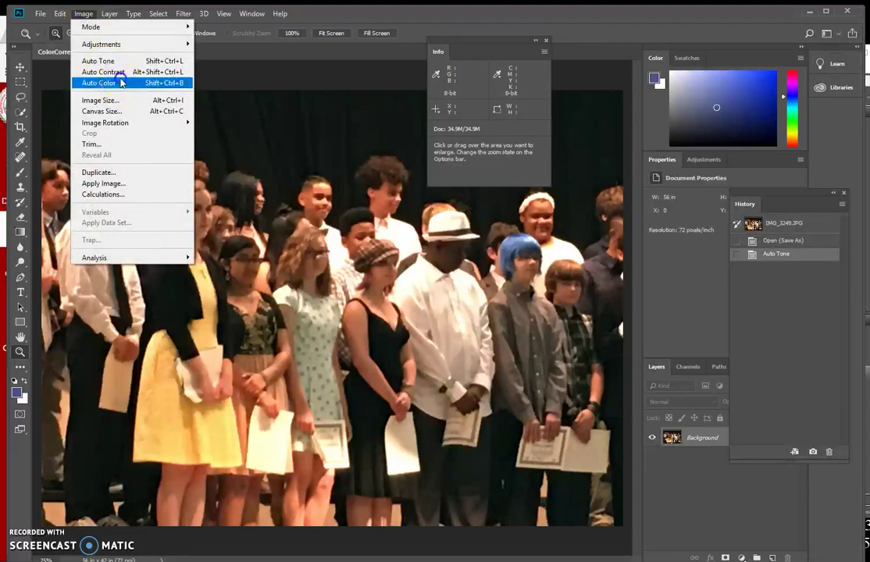
click(121, 83)
click(83, 13)
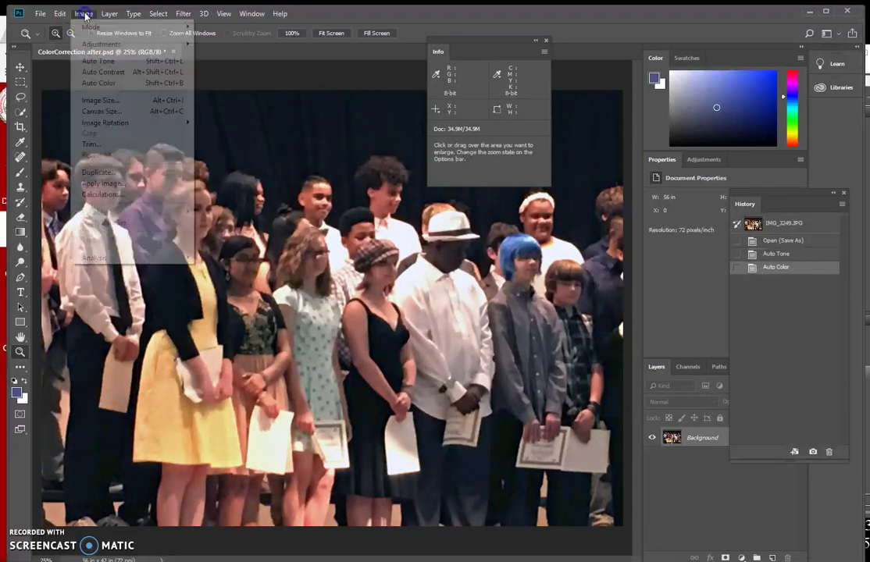
click(112, 73)
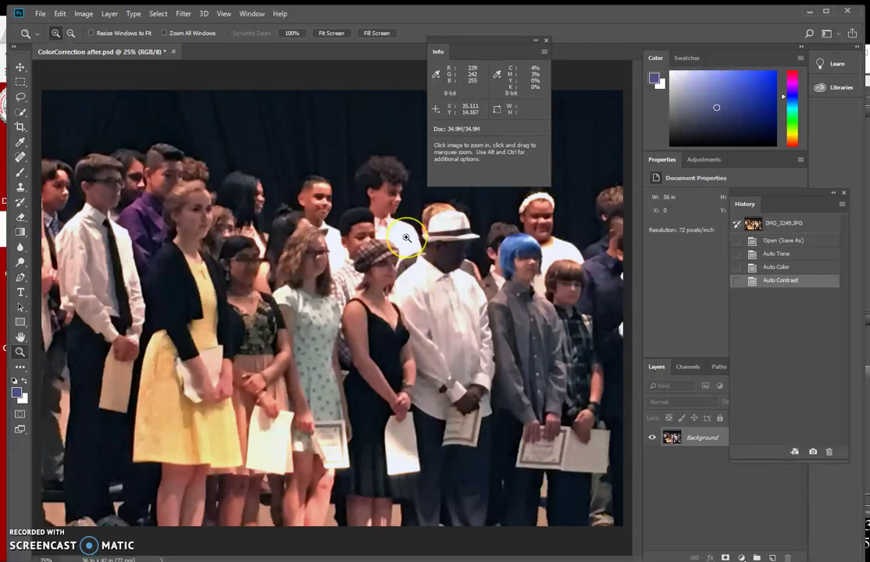
click(308, 212)
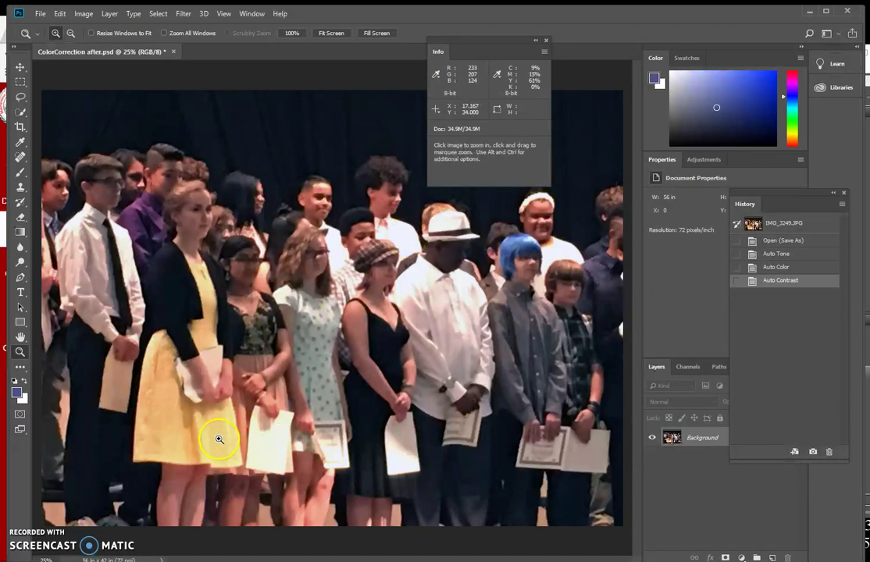
Return to the Open (Save As) history state and apply Auto Color, Auto Contrast and Auto Tone, in that order.
click(787, 241)
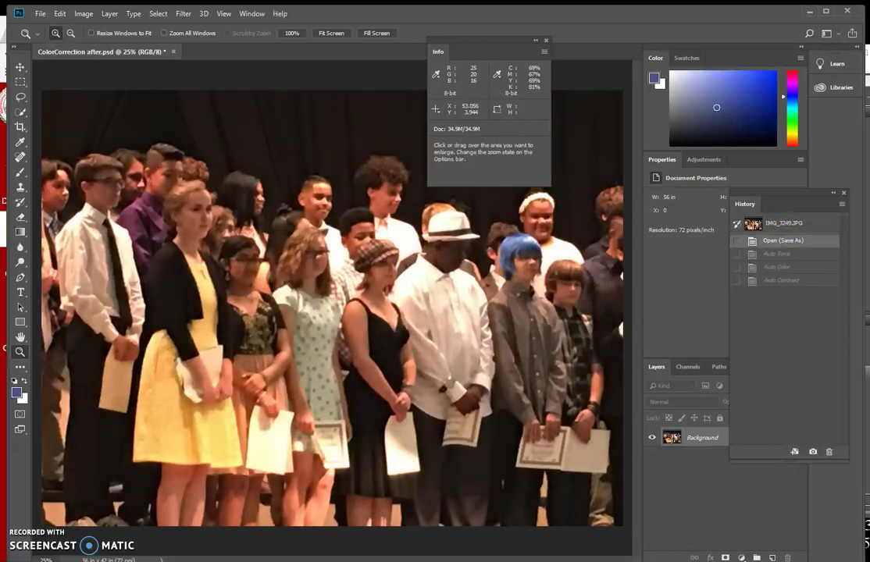
click(84, 14)
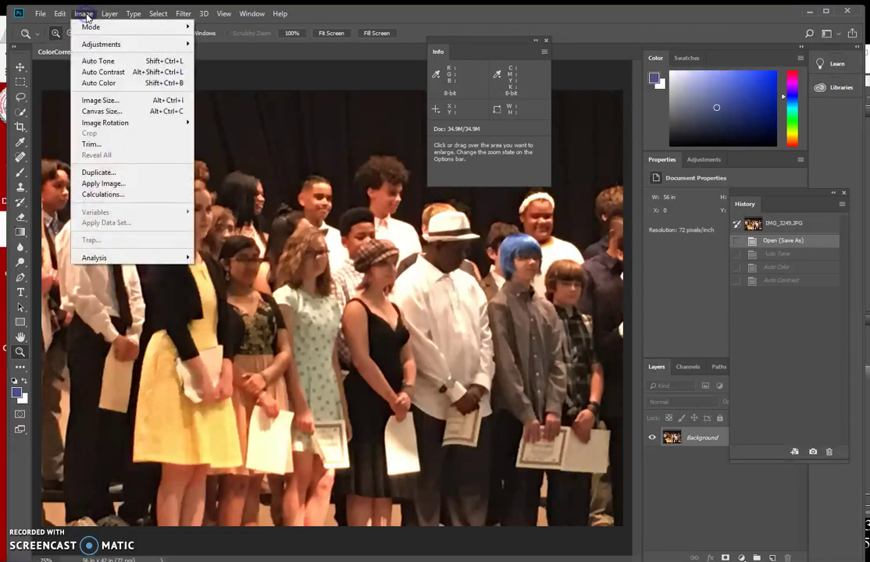
click(113, 84)
click(89, 15)
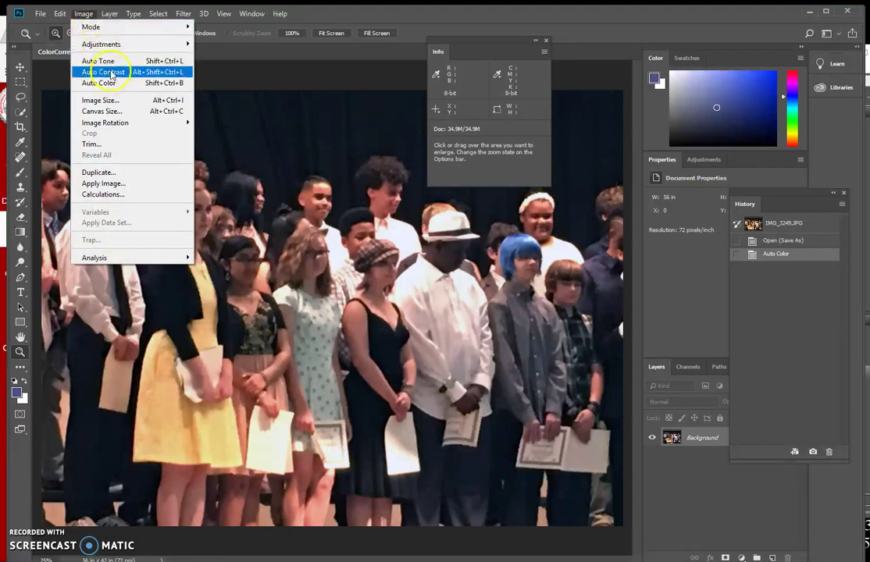
click(112, 72)
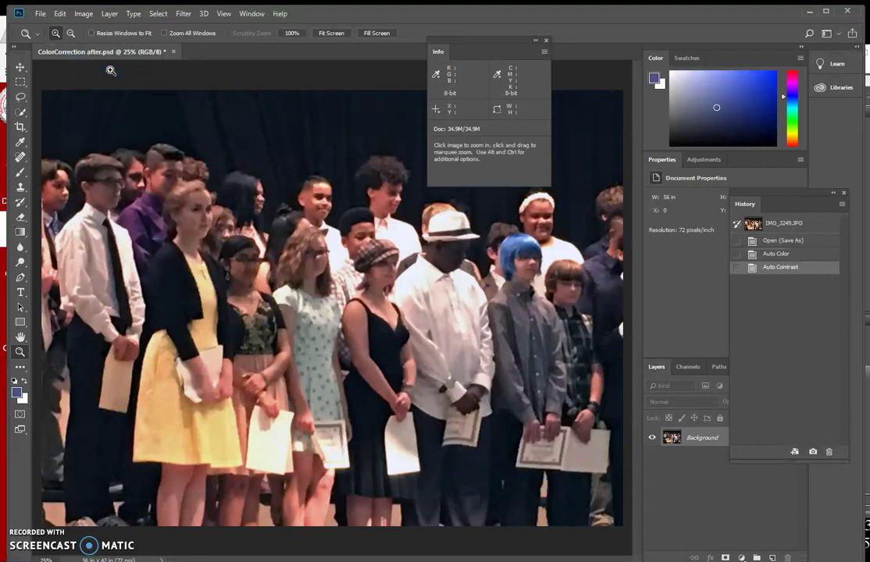
click(83, 13)
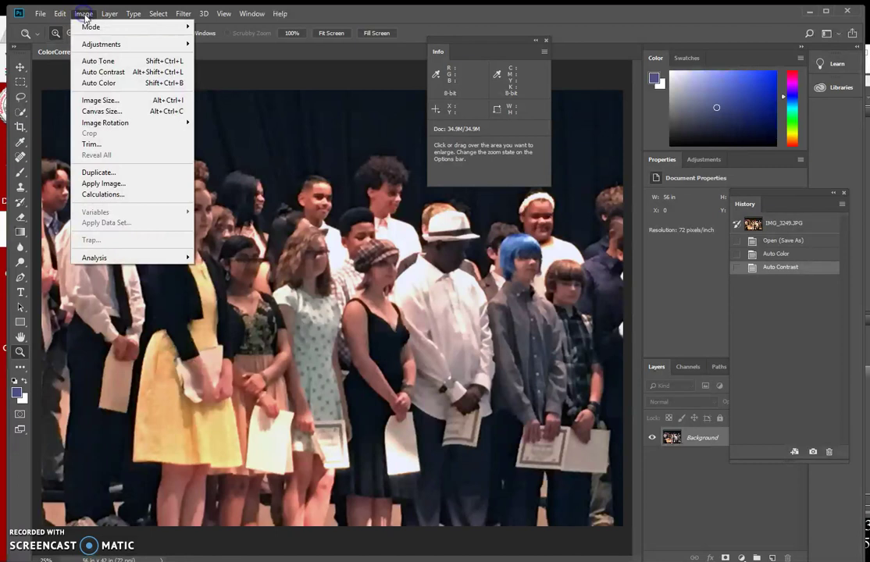
click(103, 63)
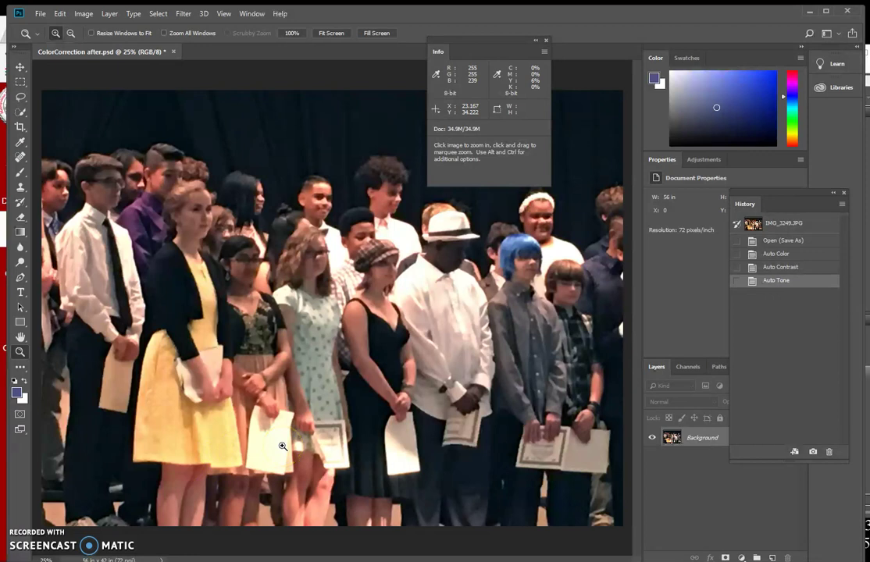
Compare the photo's colors between the Auto Contrast and Auto Tone history states, ending on Auto Tone.
click(781, 267)
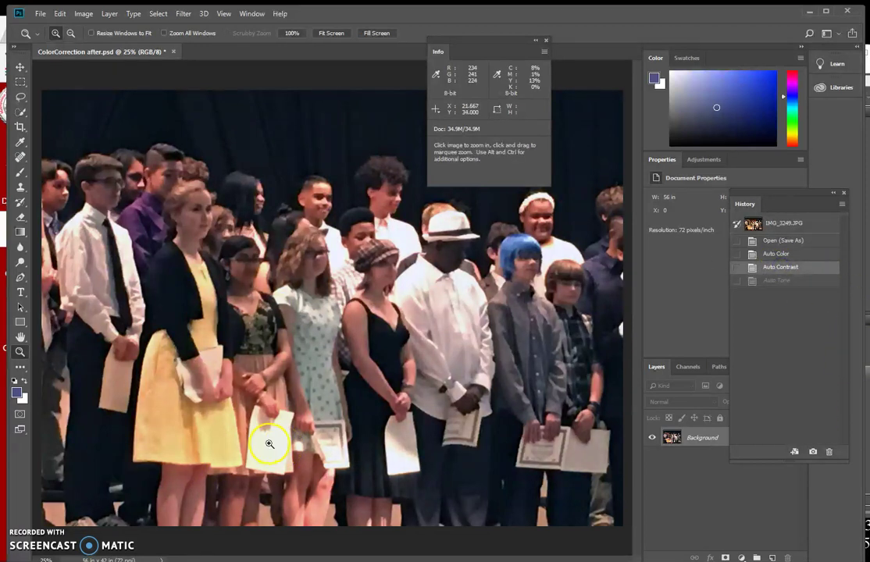
click(771, 280)
click(773, 268)
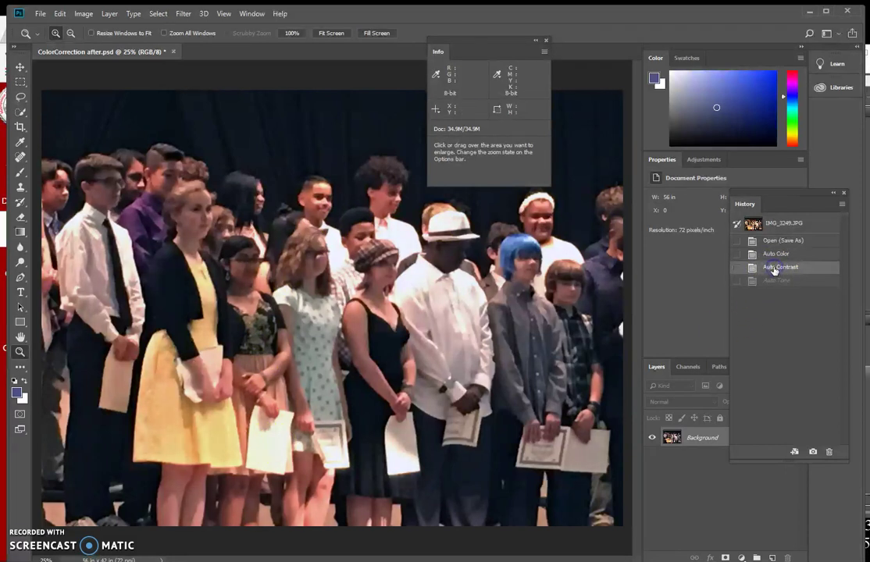
click(777, 281)
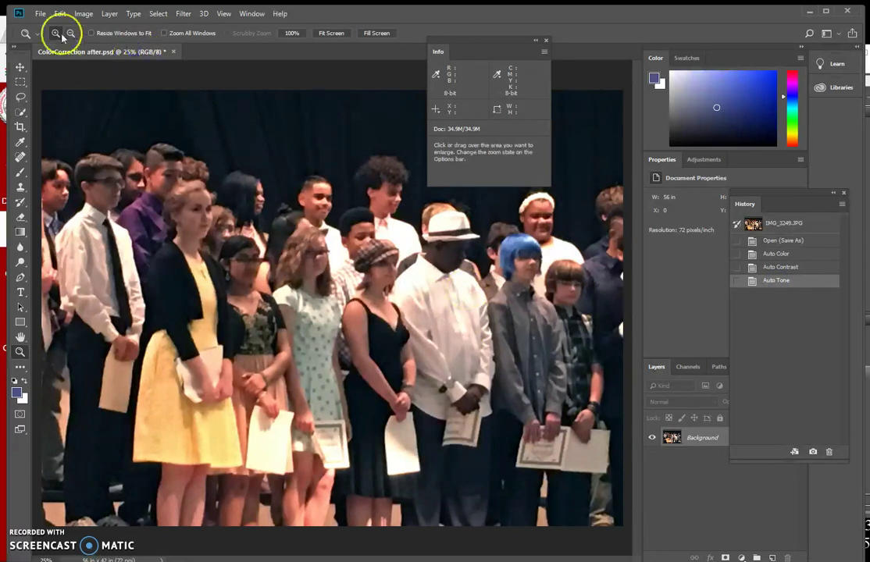
Save the corrected photo in the existing ColorCorrection after.psd file.
click(41, 14)
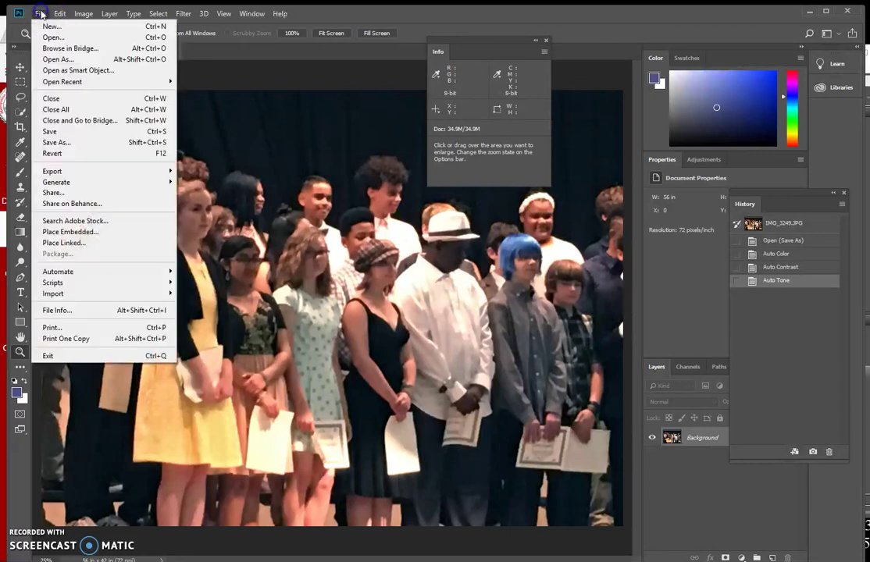
click(50, 131)
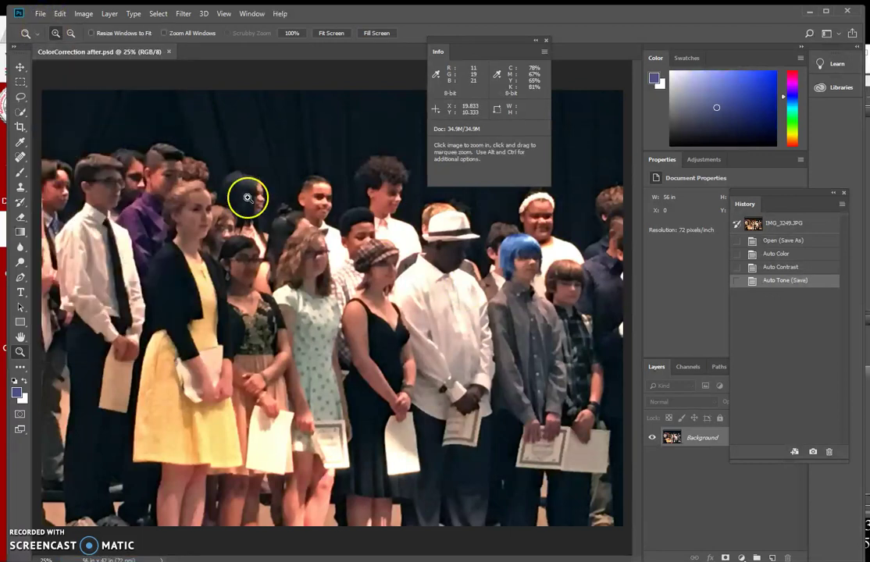
Fit the whole photo in the document window and move the floating Info panel off the image.
double_click(21, 341)
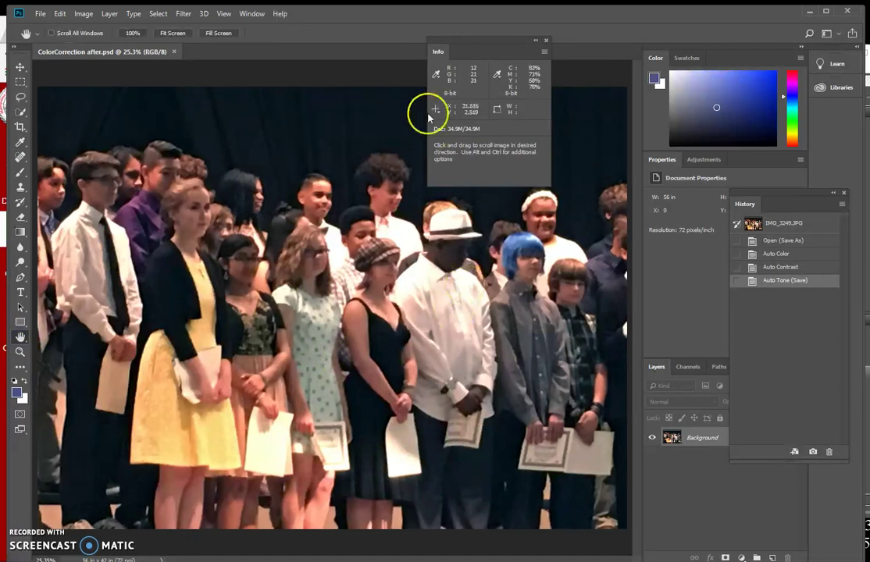
drag(520, 41, 843, 138)
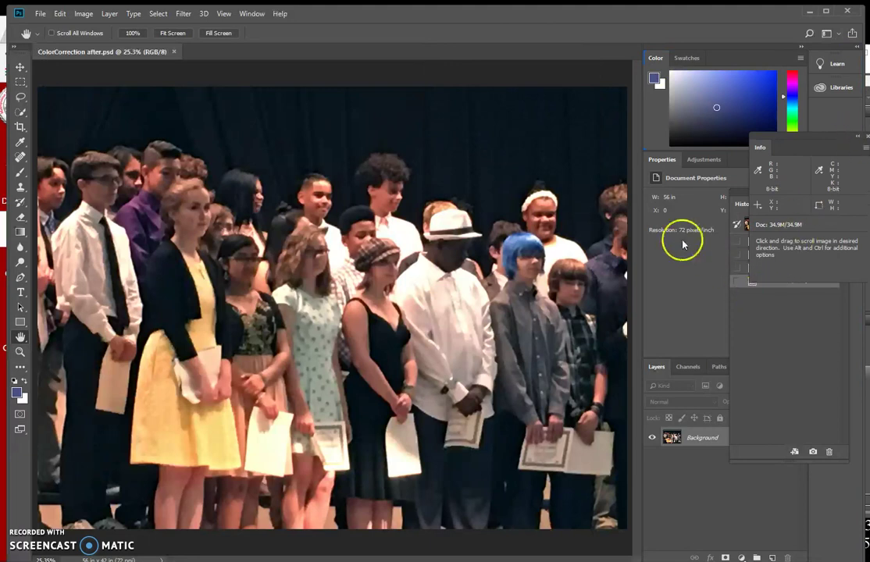
click(626, 294)
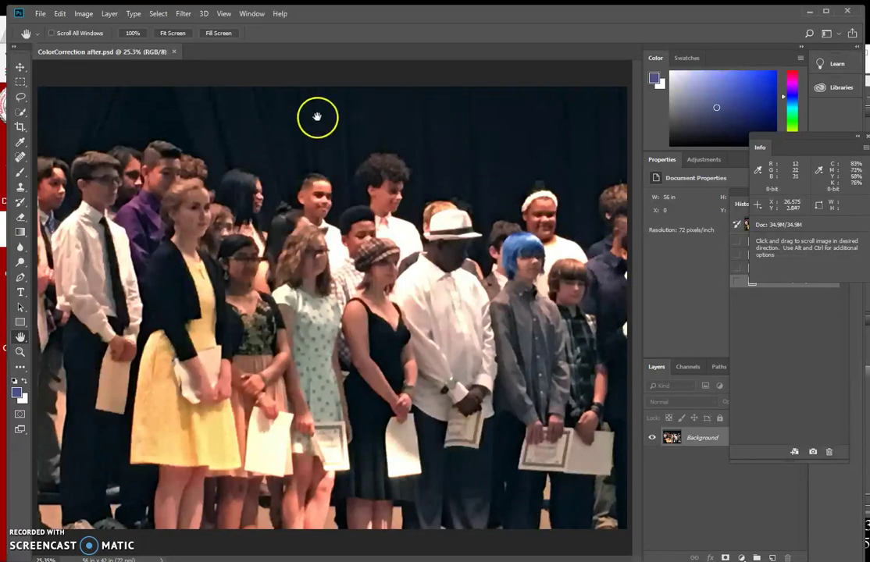
click(625, 345)
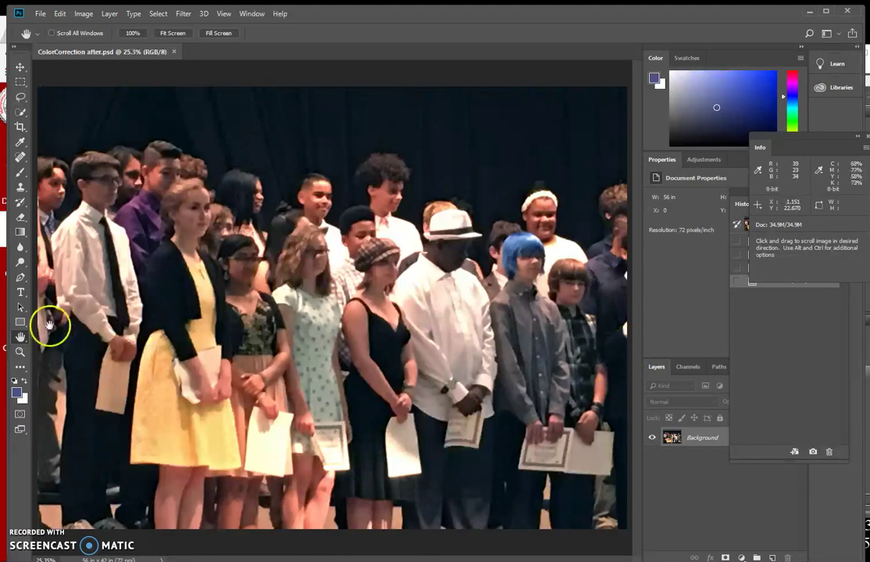